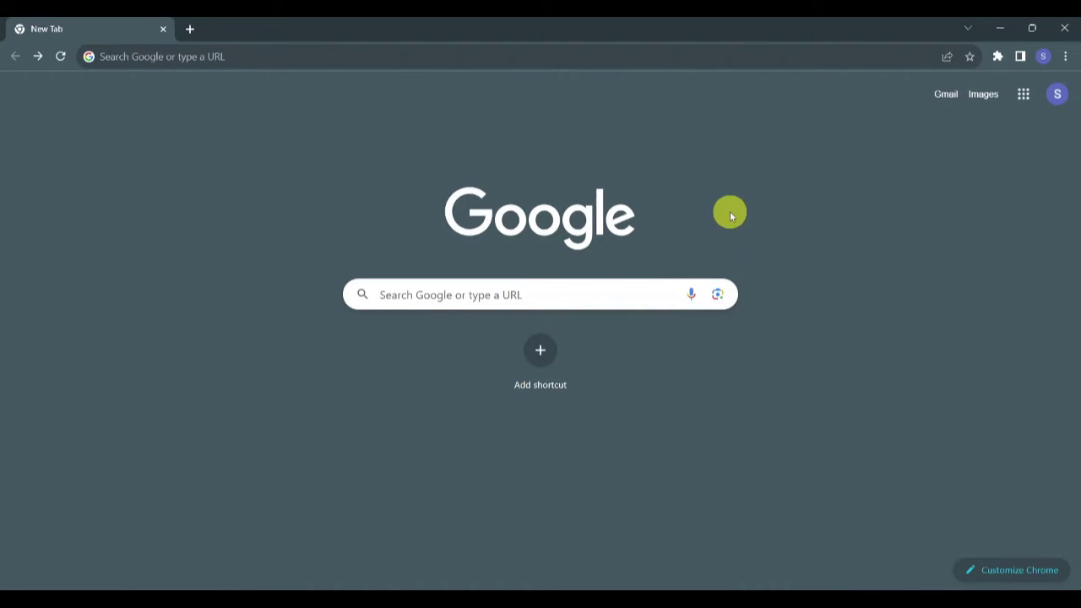
Search Google for 'harpa ai' and open the HARPA AI | GPT Chrome Automation Copilot result.
{"action": "left_click", "coordinate": [711, 60]}
{"action": "type", "text": "harpa ai"}
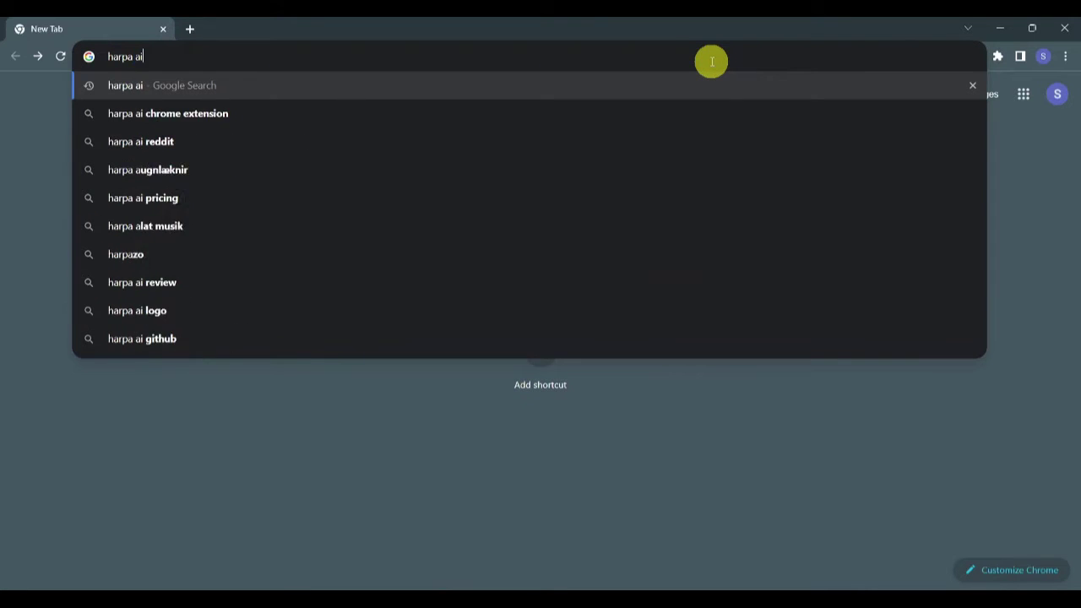
{"action": "key", "text": "Return"}
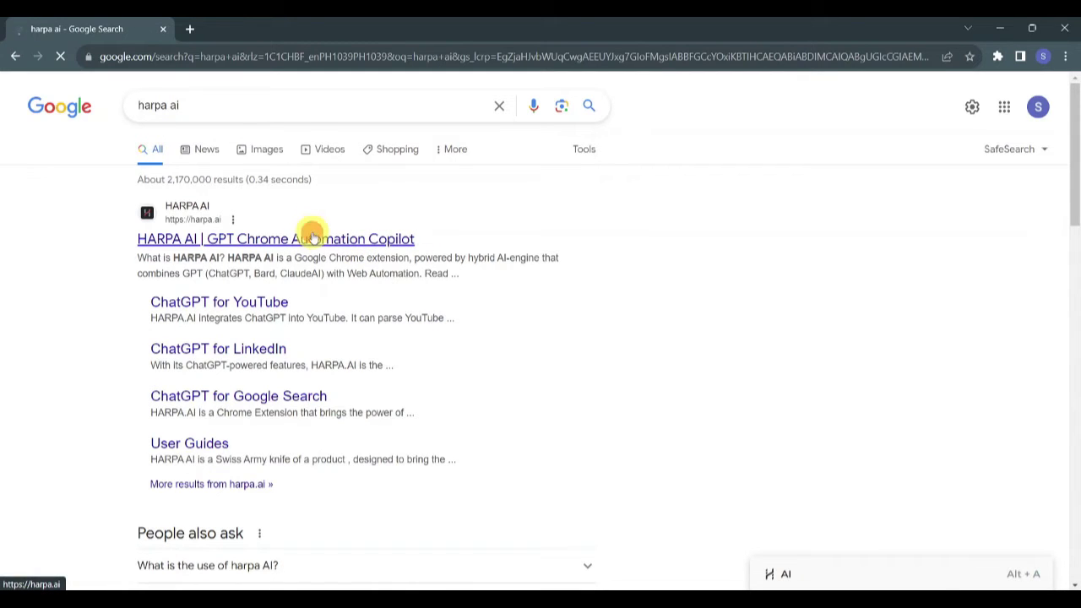
{"action": "left_click", "coordinate": [312, 237]}
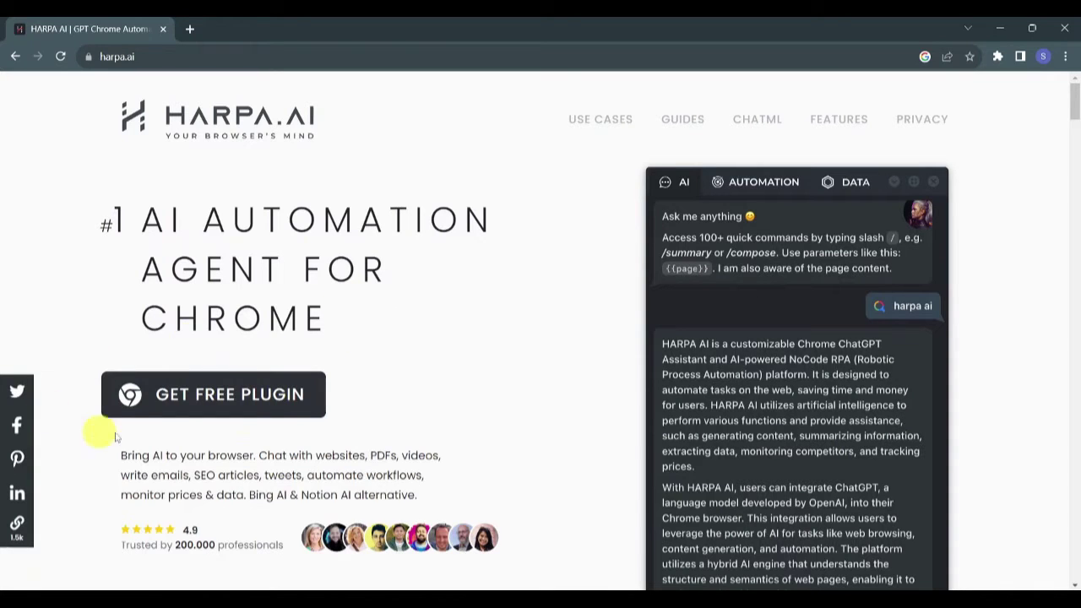
Install the HARPA AI extension from the Chrome Web Store via GET FREE PLUGIN.
{"action": "left_click", "coordinate": [217, 404]}
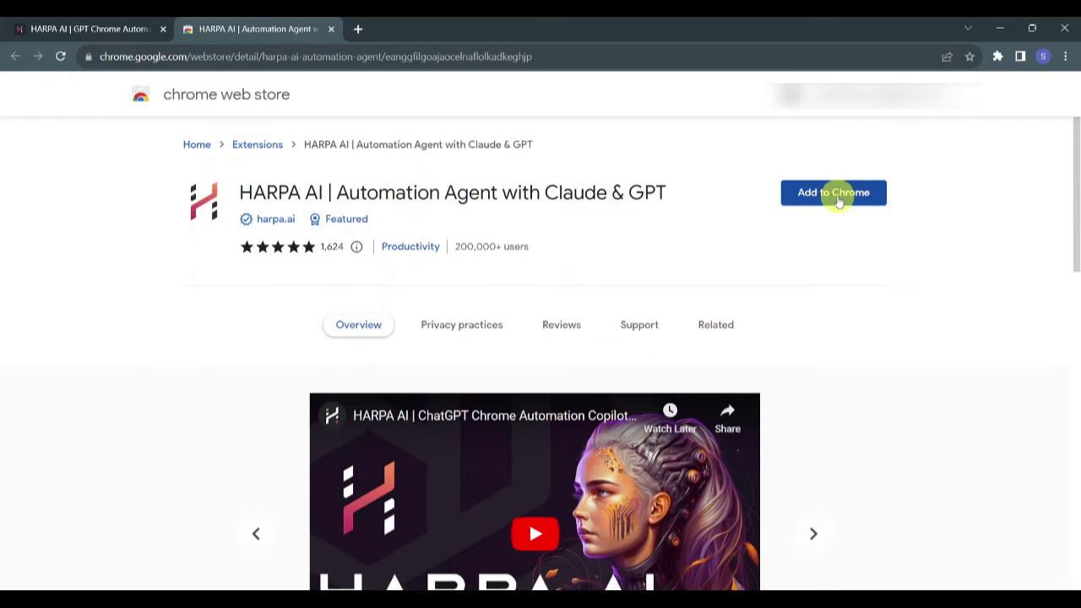
{"action": "left_click", "coordinate": [834, 193]}
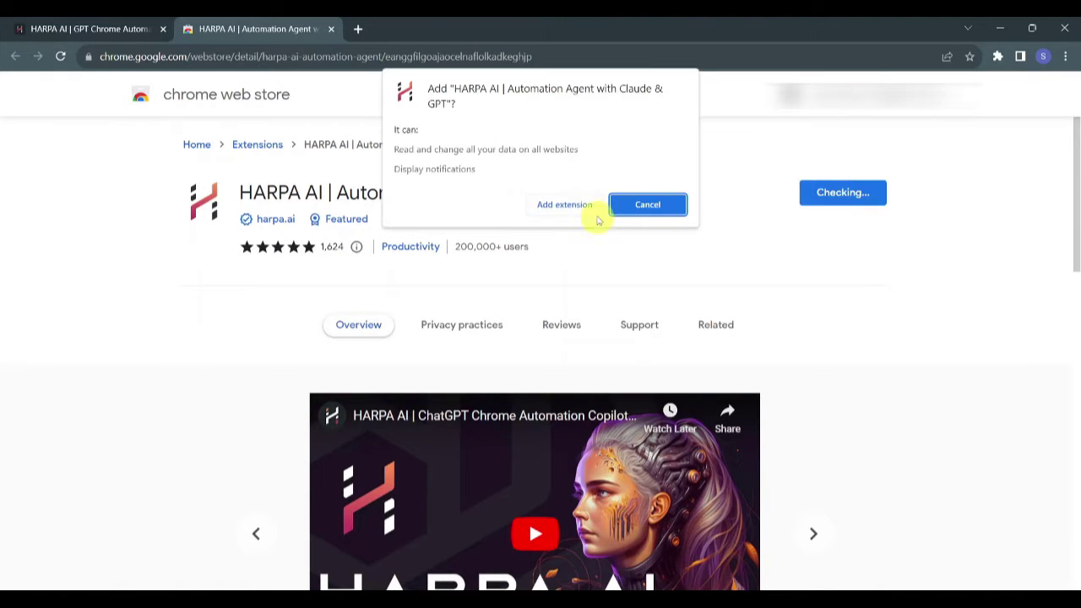
{"action": "left_click", "coordinate": [572, 207]}
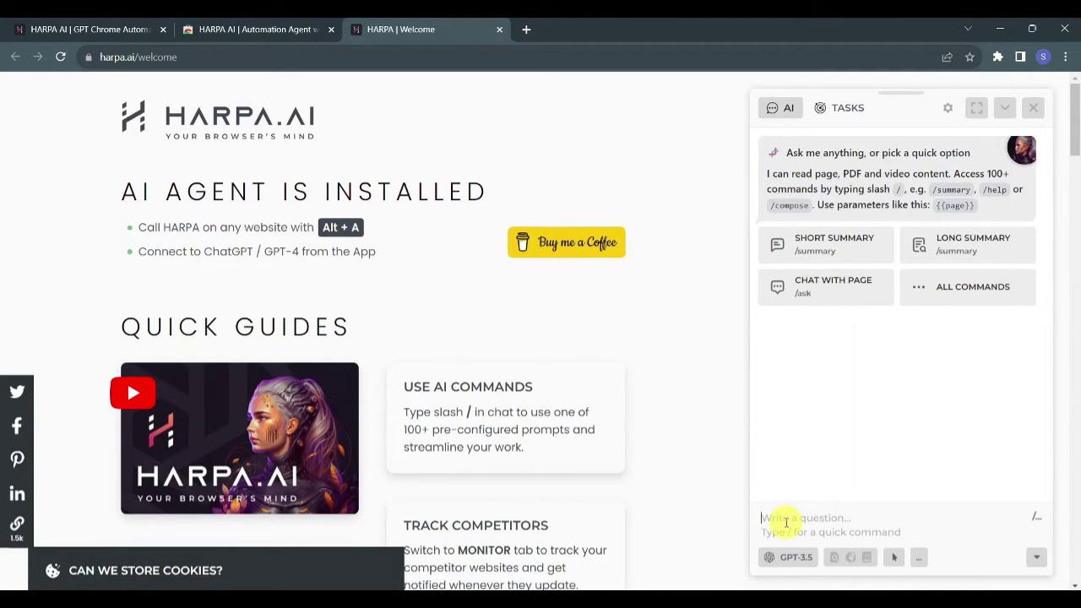
Back on the harpa.ai homepage, browse the USE CASES cards toward the Forbes travel article.
{"action": "left_click", "coordinate": [61, 32]}
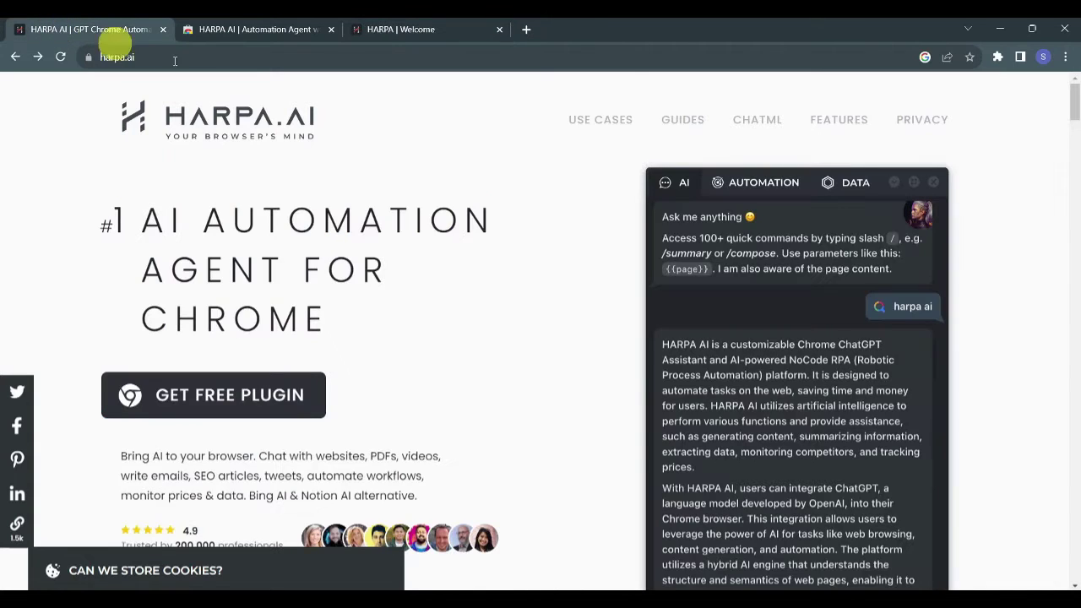
{"action": "left_click", "coordinate": [598, 121]}
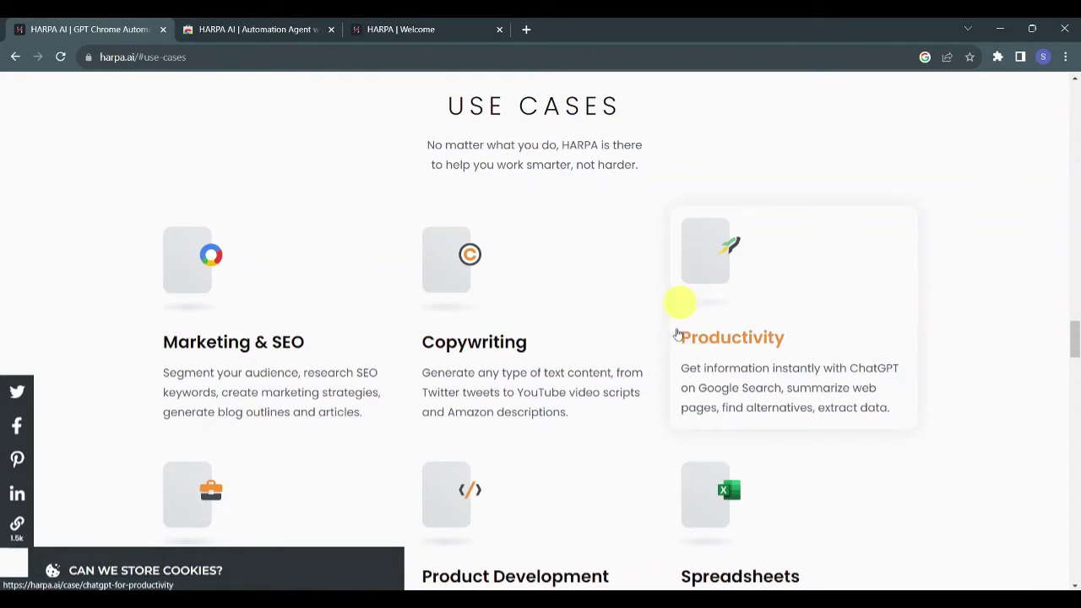
{"action": "scroll", "coordinate": [748, 284], "scroll_direction": "down", "scroll_amount": 3}
{"action": "scroll", "coordinate": [748, 284], "scroll_direction": "down", "scroll_amount": 1}
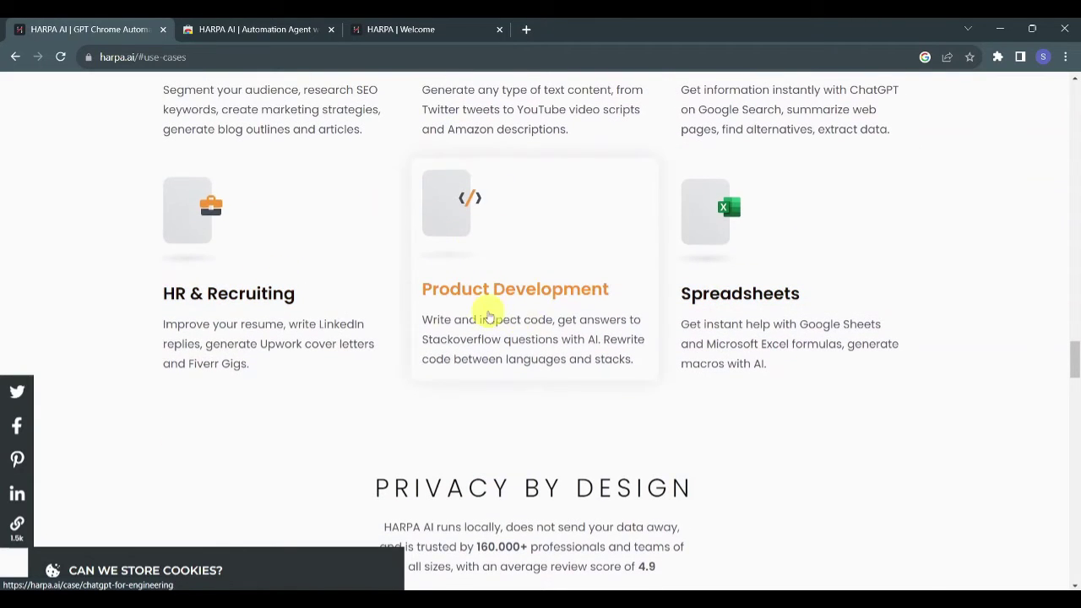
{"action": "scroll", "coordinate": [746, 238], "scroll_direction": "down", "scroll_amount": 1}
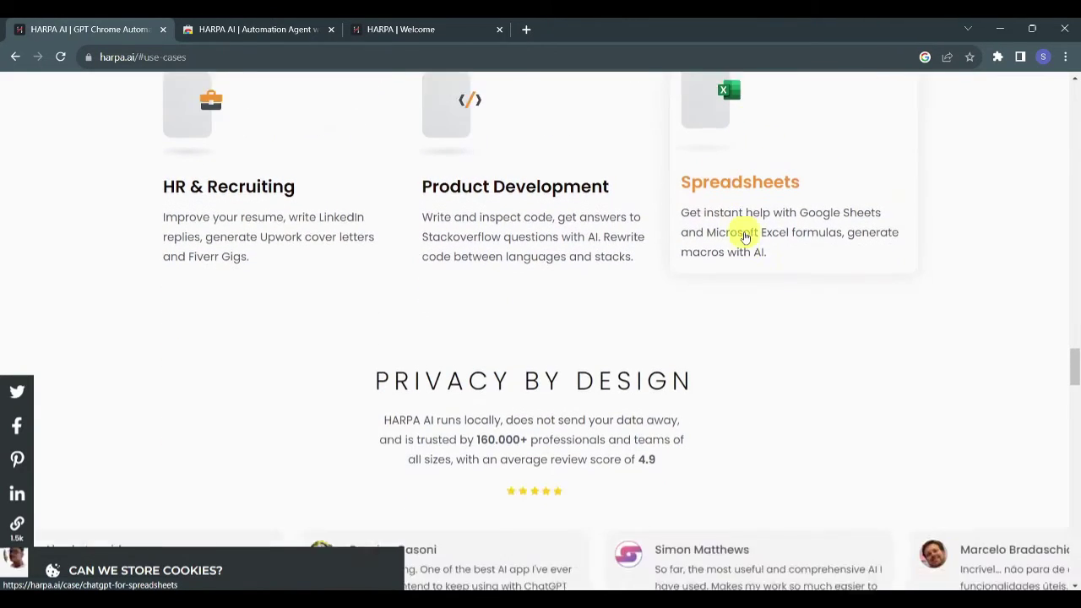
{"action": "scroll", "coordinate": [746, 238], "scroll_direction": "up", "scroll_amount": 4}
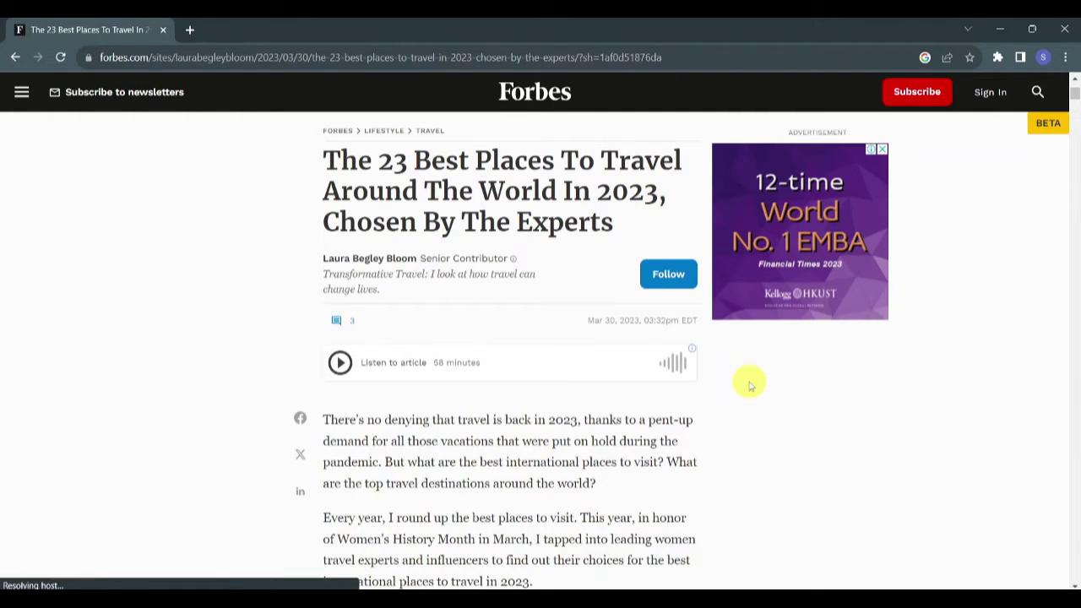
Open the HARPA AI sidebar on the Forbes travel article with Alt+A.
{"action": "key", "text": "alt+a"}
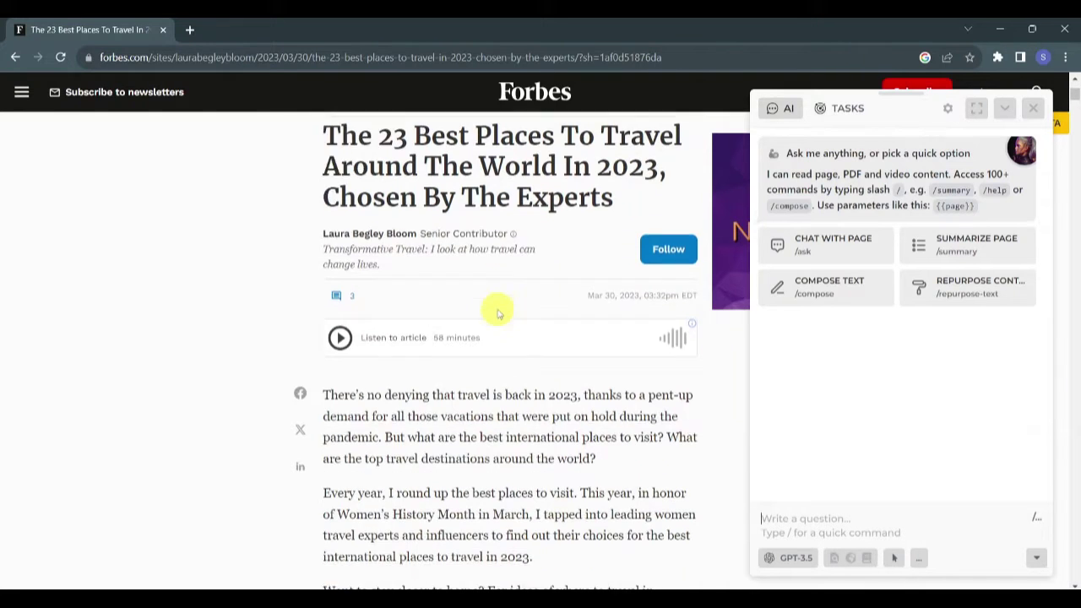
{"action": "scroll", "coordinate": [494, 309], "scroll_direction": "down", "scroll_amount": 5}
{"action": "scroll", "coordinate": [511, 169], "scroll_direction": "up", "scroll_amount": 5}
{"action": "scroll", "coordinate": [495, 212], "scroll_direction": "up", "scroll_amount": 1}
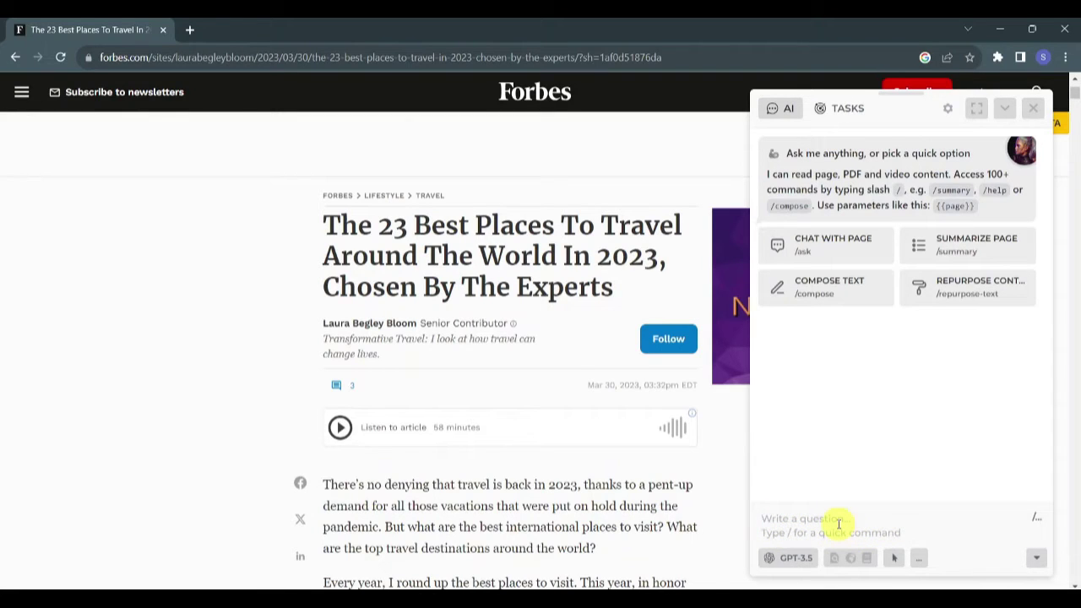
Enter '/' in the chat and browse commands like Compose, Ask, Summary, Chart and Extract data.
{"action": "type", "text": "/"}
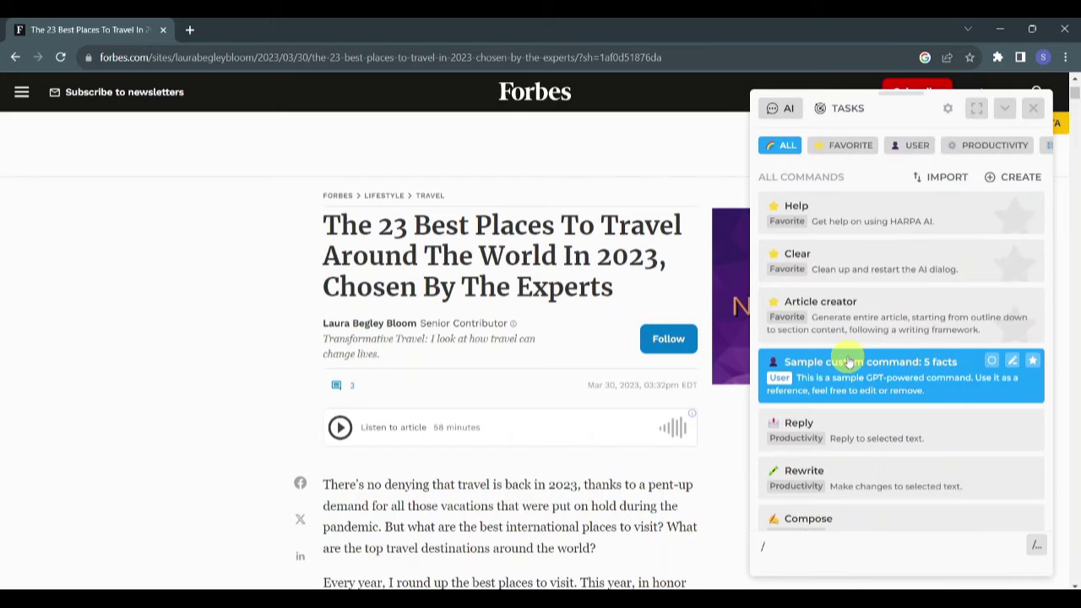
{"action": "scroll", "coordinate": [849, 357], "scroll_direction": "down", "scroll_amount": 3}
{"action": "scroll", "coordinate": [847, 359], "scroll_direction": "down", "scroll_amount": 3}
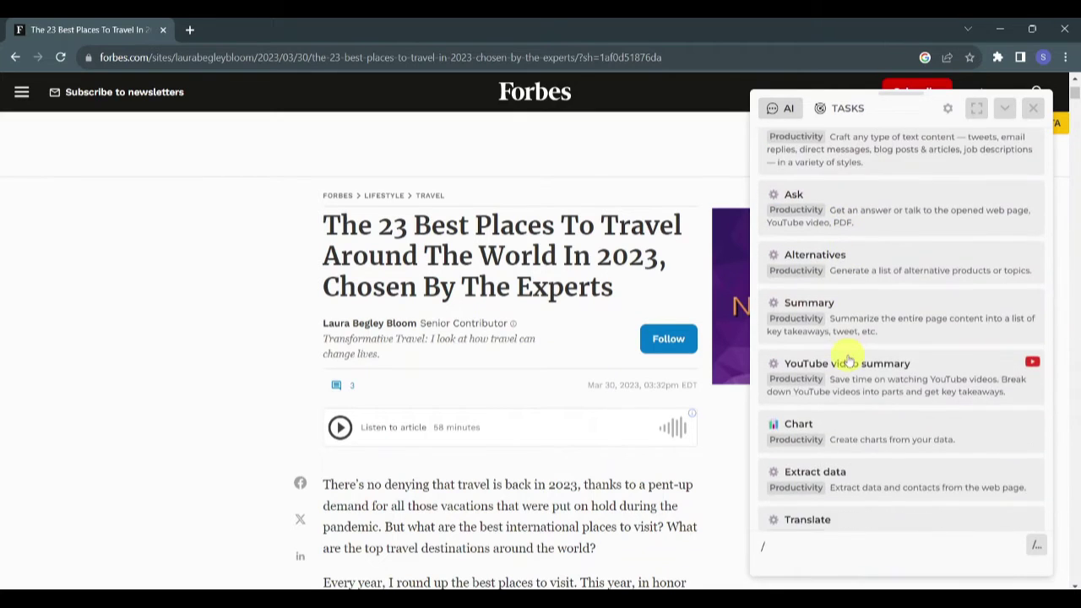
{"action": "scroll", "coordinate": [845, 357], "scroll_direction": "up", "scroll_amount": 6}
{"action": "scroll", "coordinate": [837, 211], "scroll_direction": "up", "scroll_amount": 1}
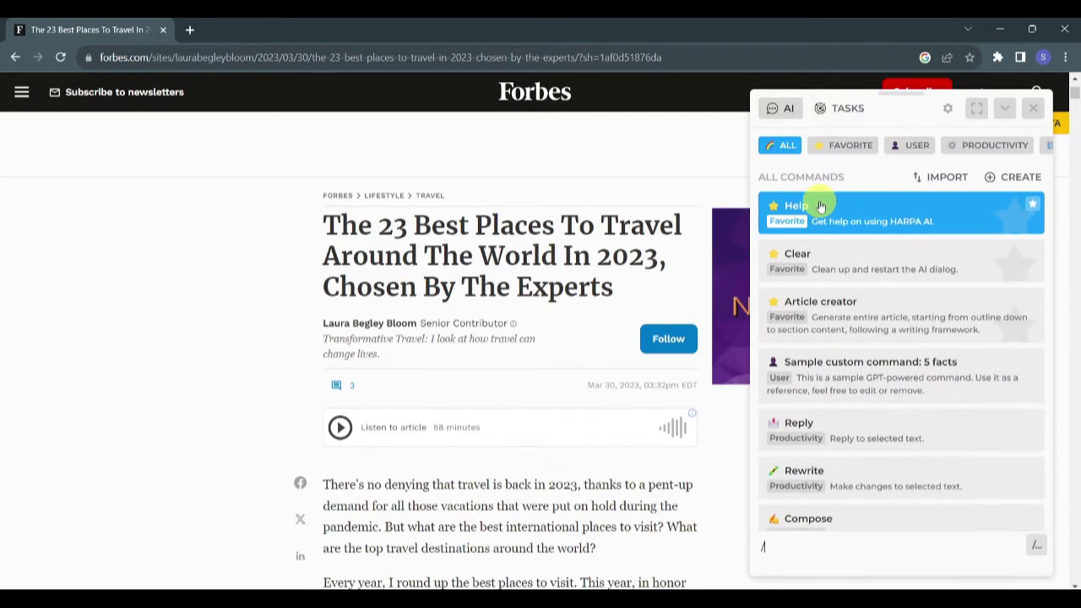
{"action": "scroll", "coordinate": [963, 145], "scroll_direction": "right", "scroll_amount": 4}
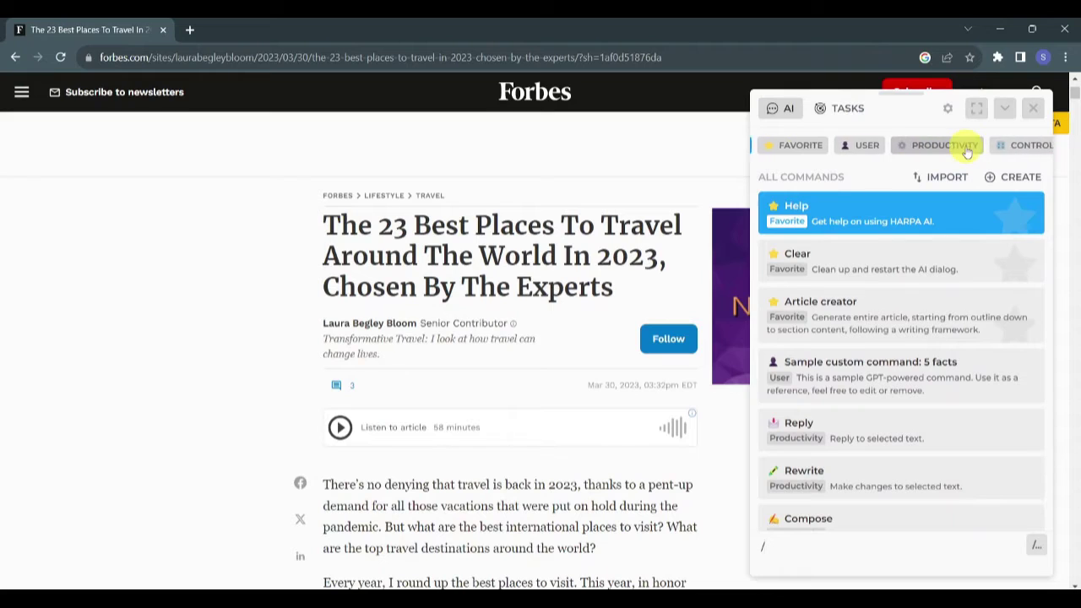
{"action": "scroll", "coordinate": [971, 147], "scroll_direction": "right", "scroll_amount": 3}
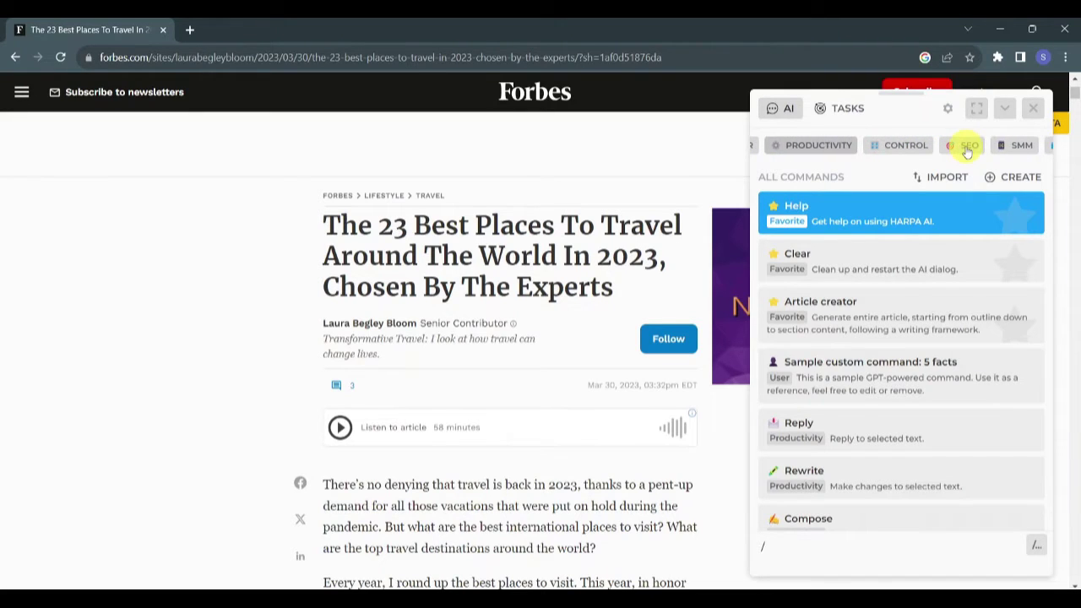
{"action": "scroll", "coordinate": [986, 147], "scroll_direction": "right", "scroll_amount": 4}
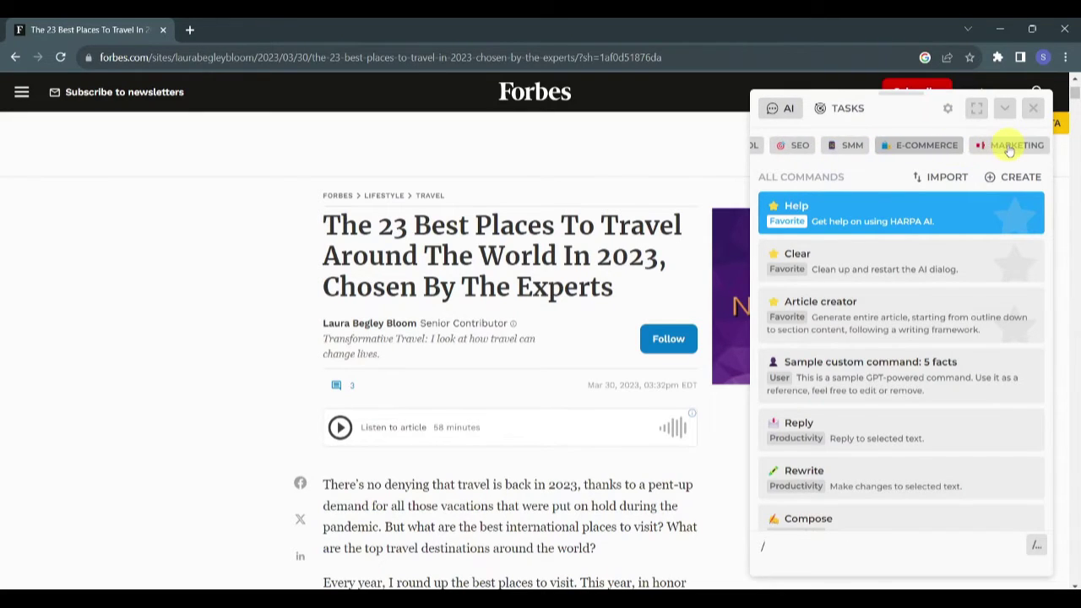
{"action": "scroll", "coordinate": [1010, 150], "scroll_direction": "right", "scroll_amount": 3}
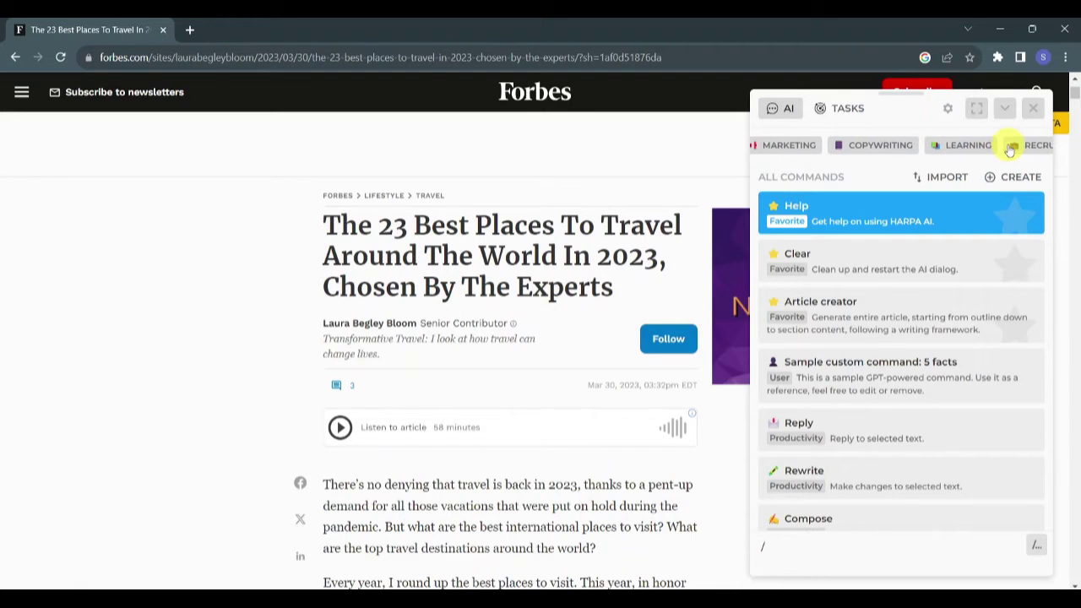
{"action": "scroll", "coordinate": [1009, 150], "scroll_direction": "left", "scroll_amount": 5}
{"action": "scroll", "coordinate": [1009, 145], "scroll_direction": "left", "scroll_amount": 5}
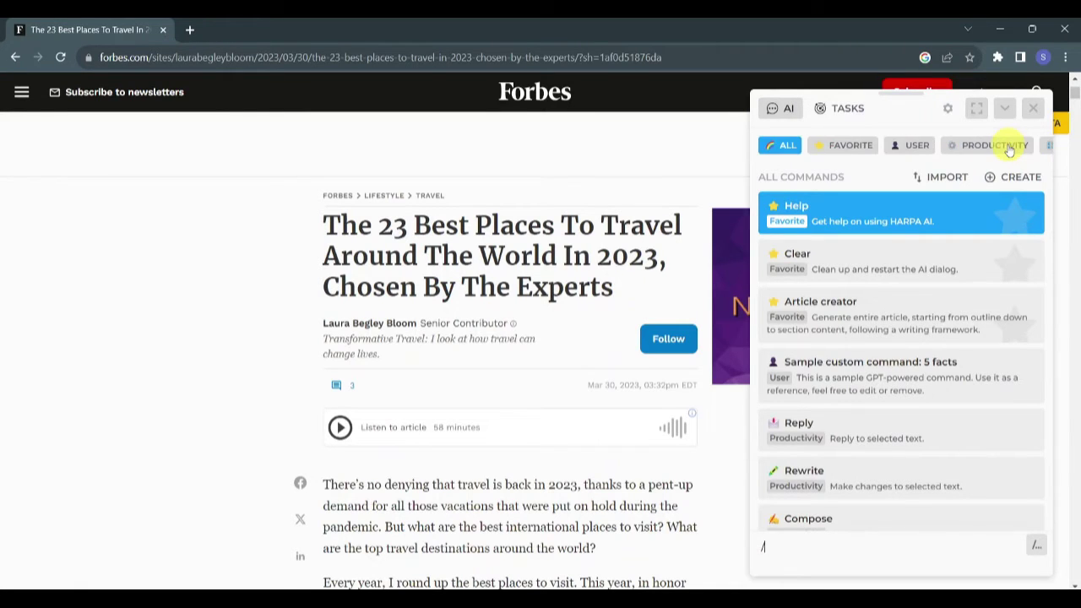
{"action": "scroll", "coordinate": [856, 212], "scroll_direction": "down", "scroll_amount": 3}
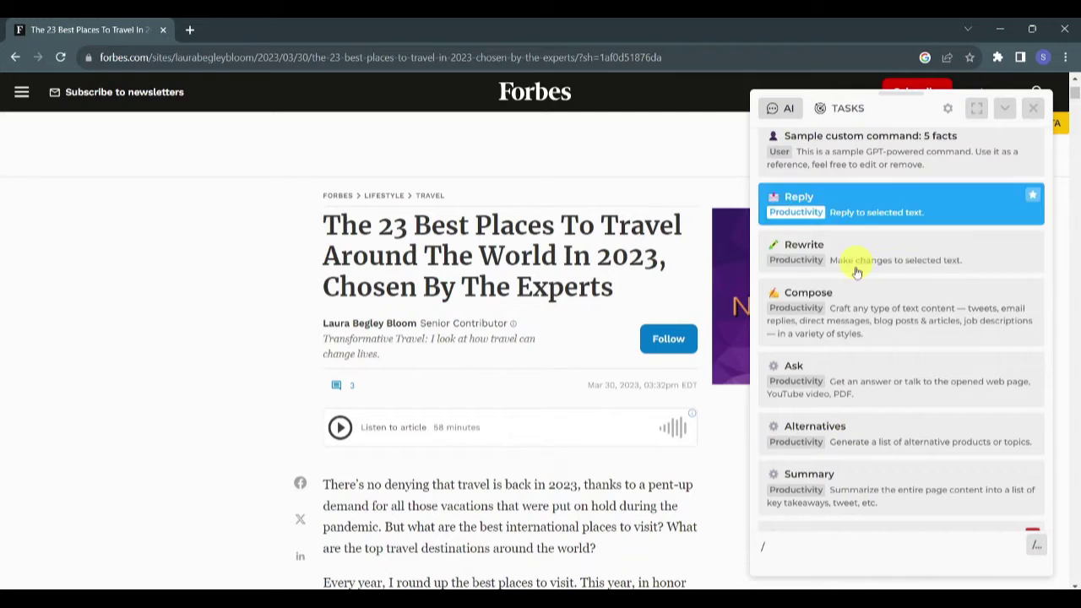
{"action": "scroll", "coordinate": [856, 409], "scroll_direction": "down", "scroll_amount": 1}
{"action": "scroll", "coordinate": [856, 397], "scroll_direction": "down", "scroll_amount": 1}
{"action": "scroll", "coordinate": [856, 413], "scroll_direction": "up", "scroll_amount": 1}
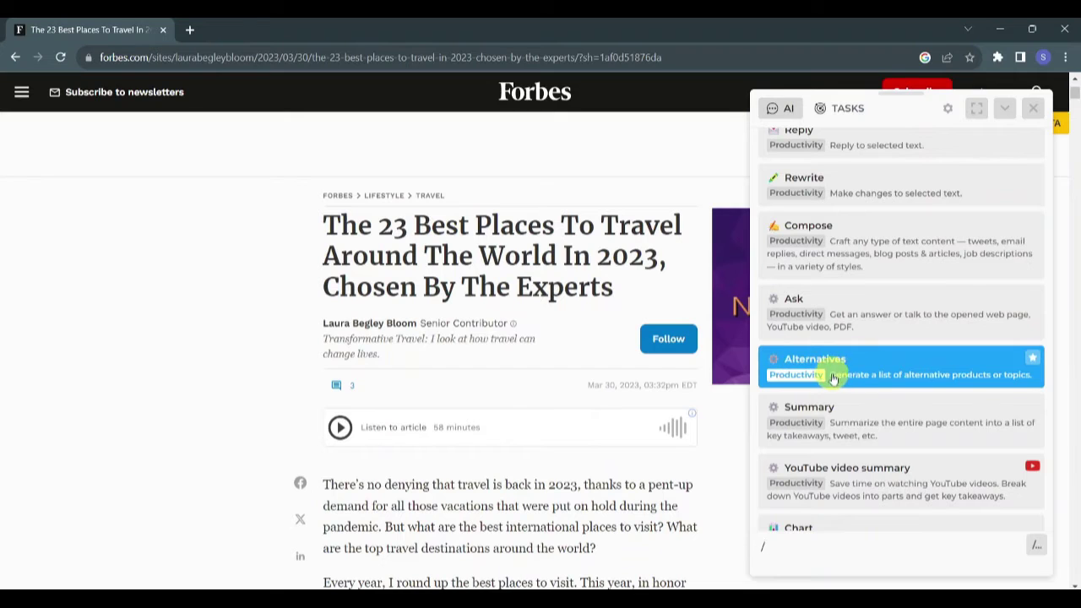
{"action": "scroll", "coordinate": [830, 379], "scroll_direction": "down", "scroll_amount": 1}
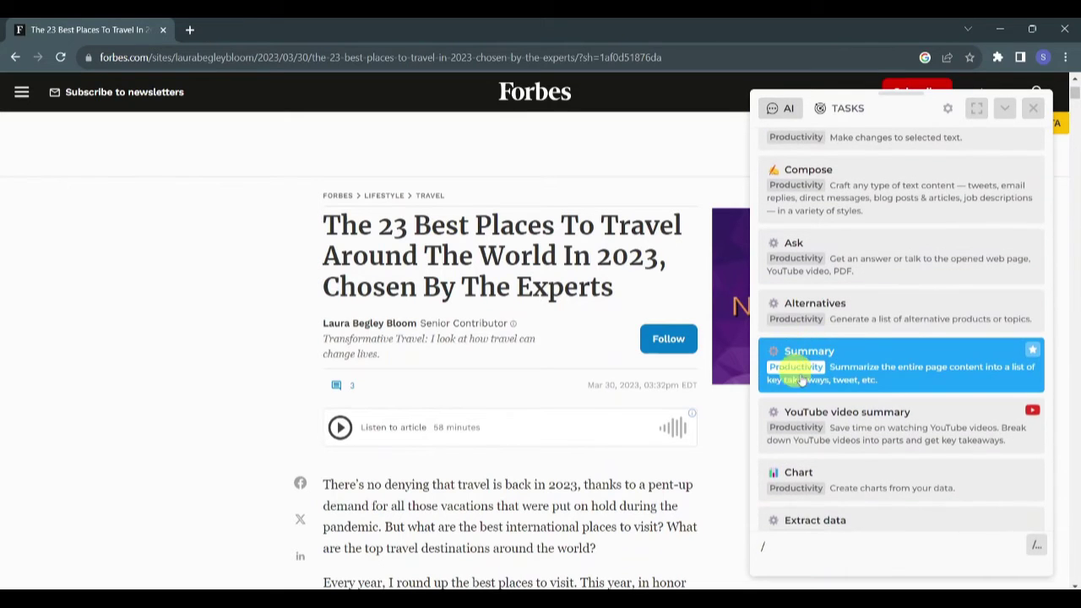
{"action": "scroll", "coordinate": [845, 353], "scroll_direction": "down", "scroll_amount": 1}
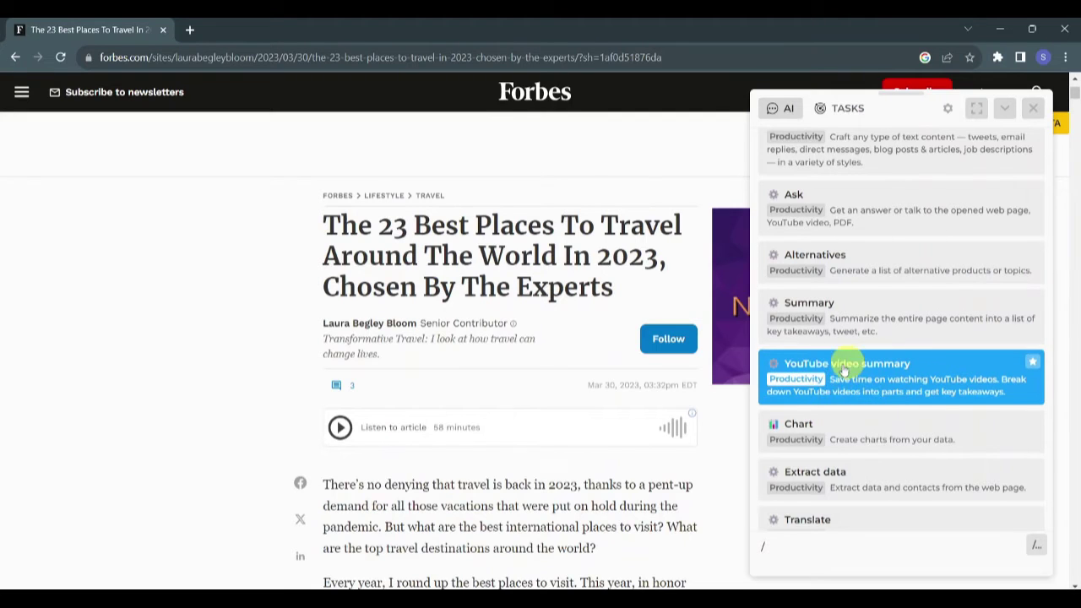
{"action": "scroll", "coordinate": [879, 378], "scroll_direction": "down", "scroll_amount": 2}
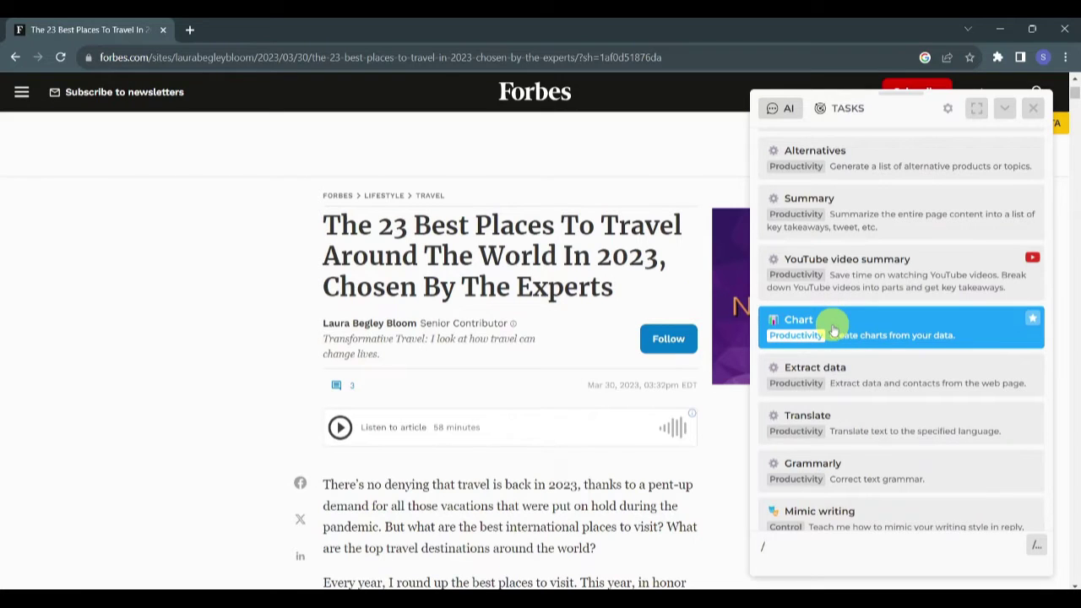
{"action": "scroll", "coordinate": [834, 329], "scroll_direction": "down", "scroll_amount": 1}
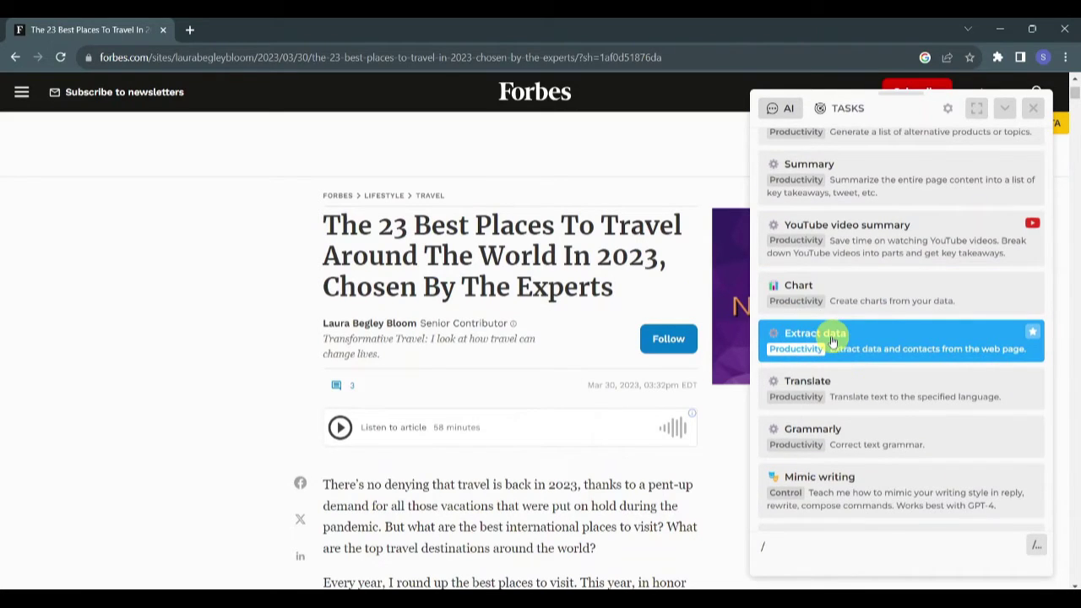
{"action": "scroll", "coordinate": [833, 340], "scroll_direction": "down", "scroll_amount": 1}
{"action": "scroll", "coordinate": [832, 338], "scroll_direction": "up", "scroll_amount": 4}
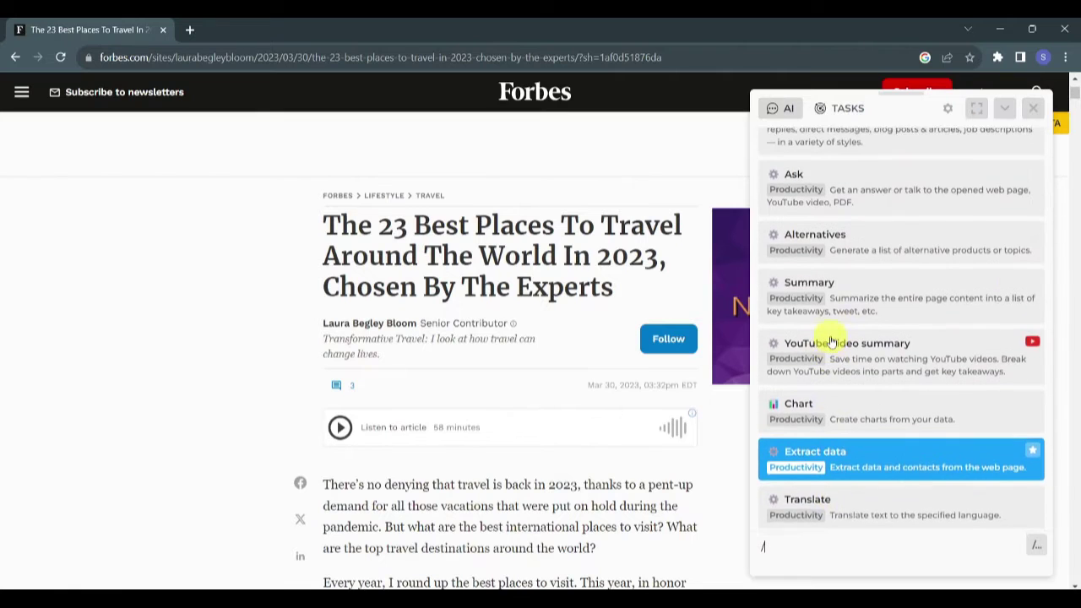
{"action": "scroll", "coordinate": [832, 341], "scroll_direction": "up", "scroll_amount": 1}
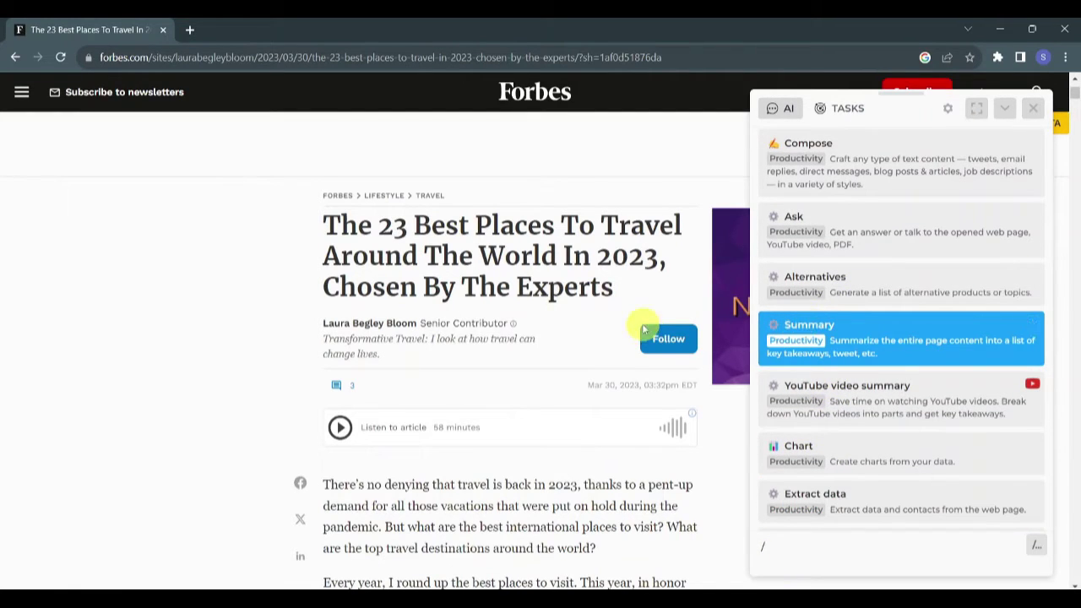
{"action": "scroll", "coordinate": [593, 369], "scroll_direction": "down", "scroll_amount": 10}
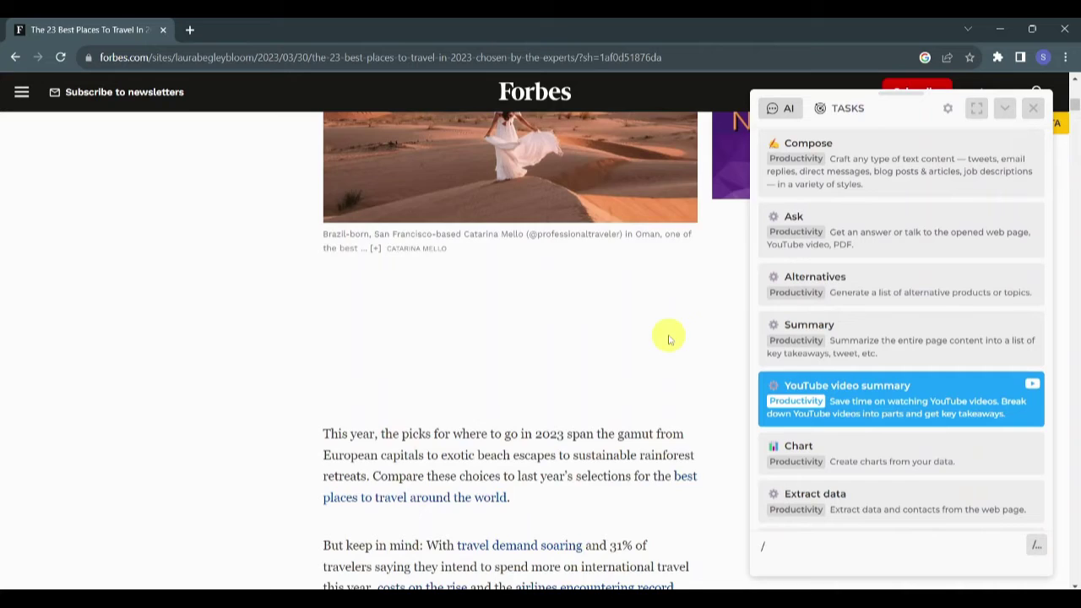
{"action": "scroll", "coordinate": [668, 335], "scroll_direction": "up", "scroll_amount": 10}
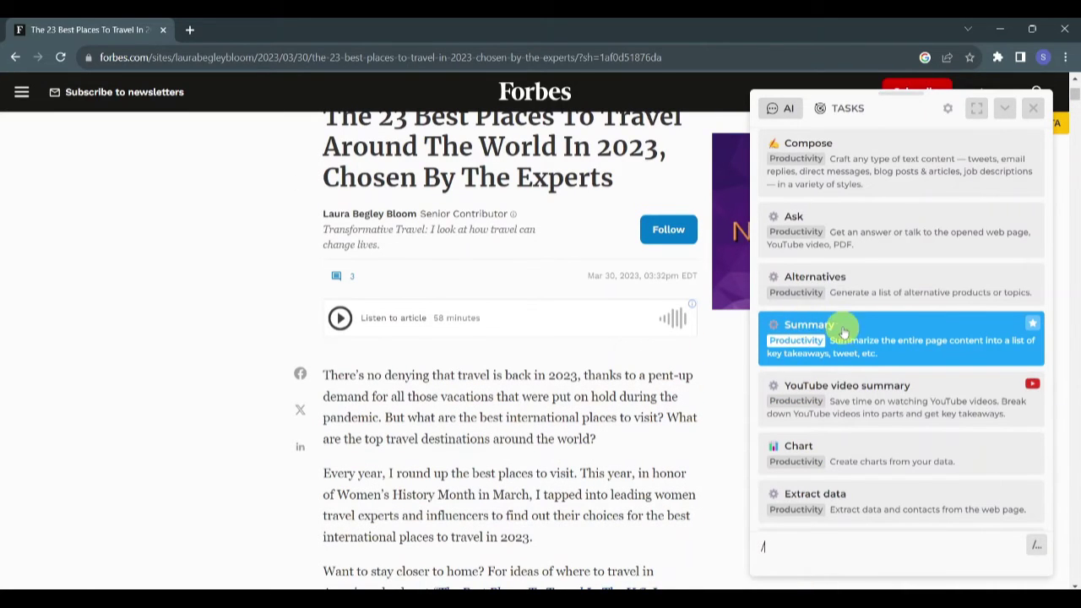
Summarize the Forbes travel article as bulleted TEXT using the Summary command.
{"action": "left_click", "coordinate": [808, 338]}
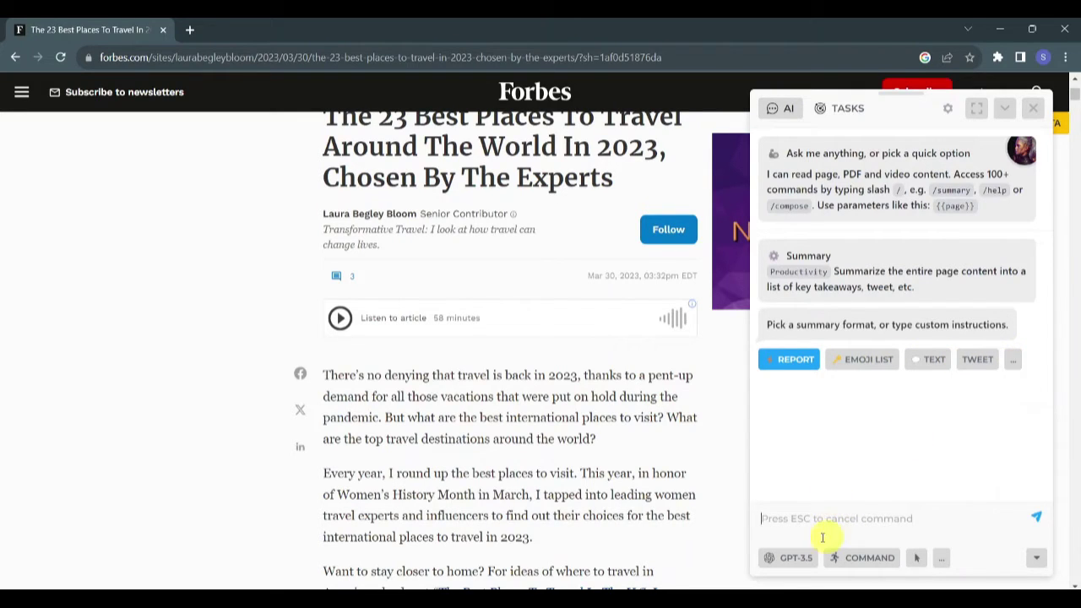
{"action": "left_click", "coordinate": [935, 361]}
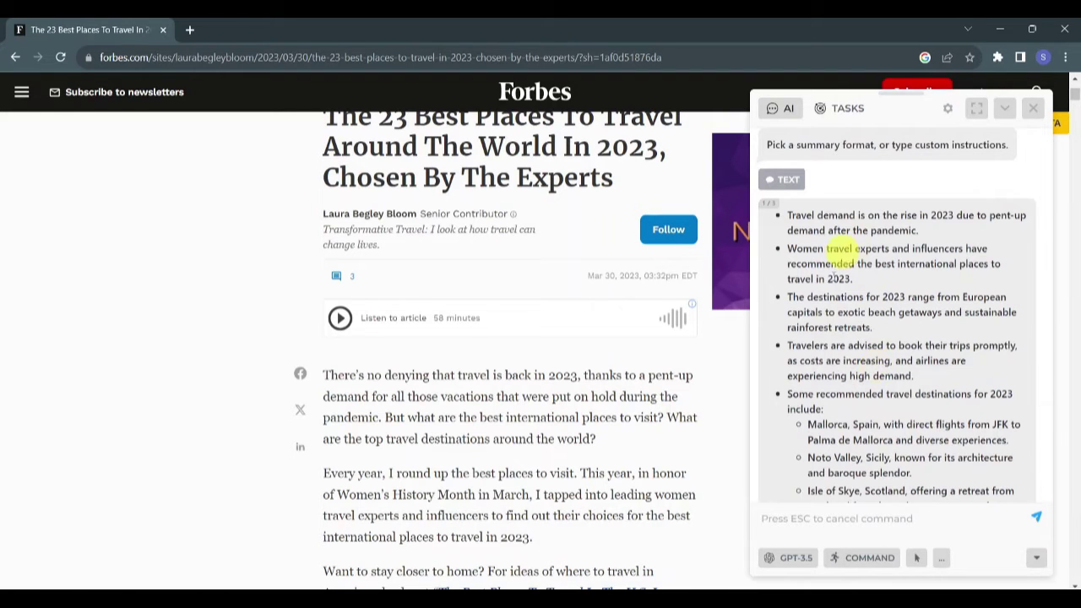
{"action": "scroll", "coordinate": [598, 390], "scroll_direction": "down", "scroll_amount": 2}
{"action": "scroll", "coordinate": [598, 391], "scroll_direction": "down", "scroll_amount": 5}
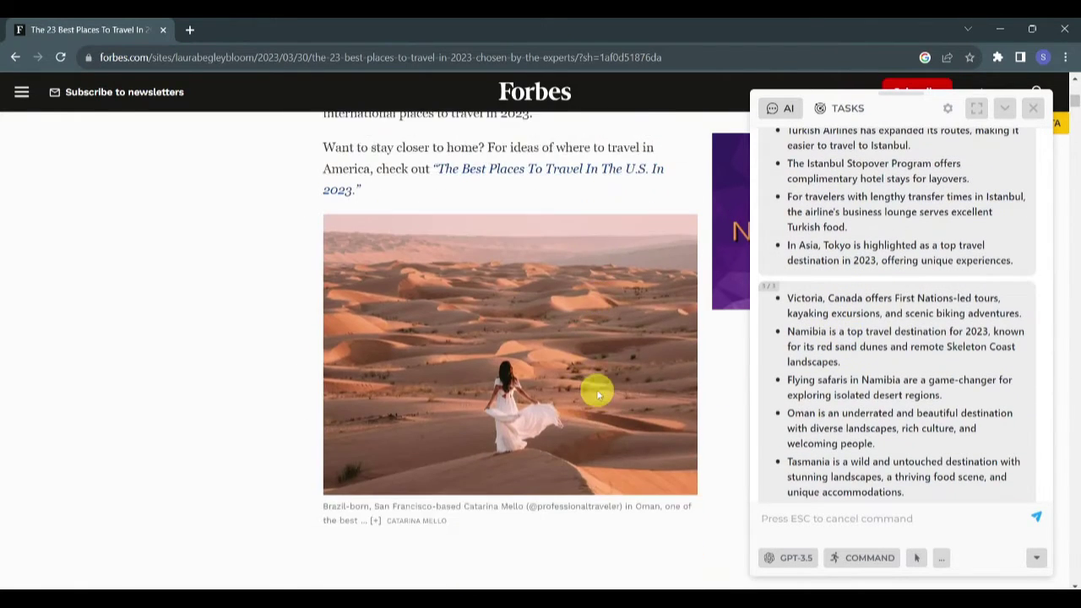
{"action": "scroll", "coordinate": [951, 330], "scroll_direction": "up", "scroll_amount": 10}
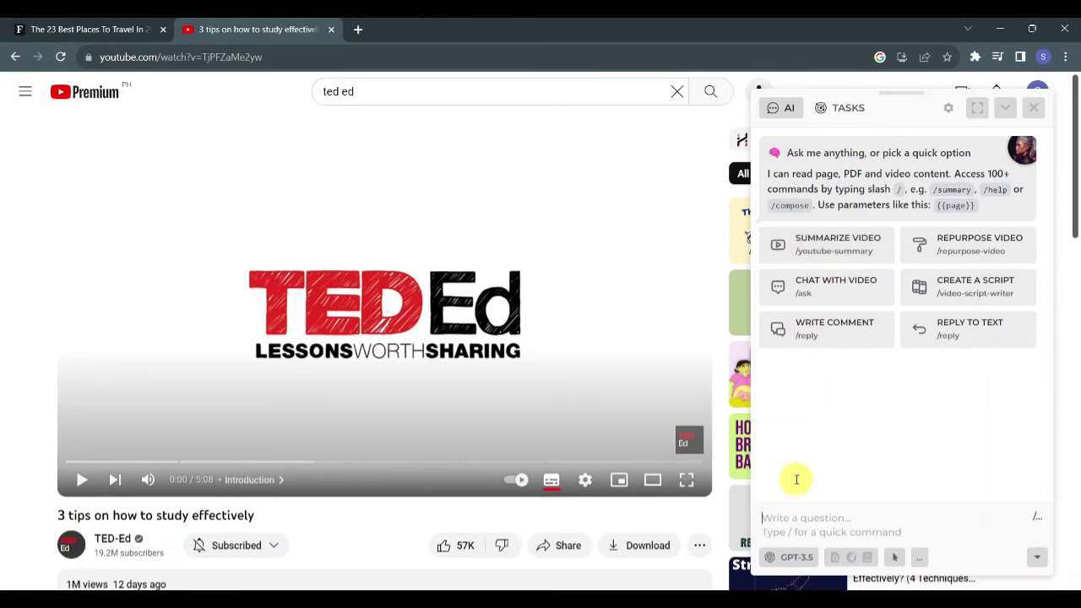
Run YouTube video summary on the TED-Ed video with the instruction 'bulleted list'.
{"action": "type", "text": "/"}
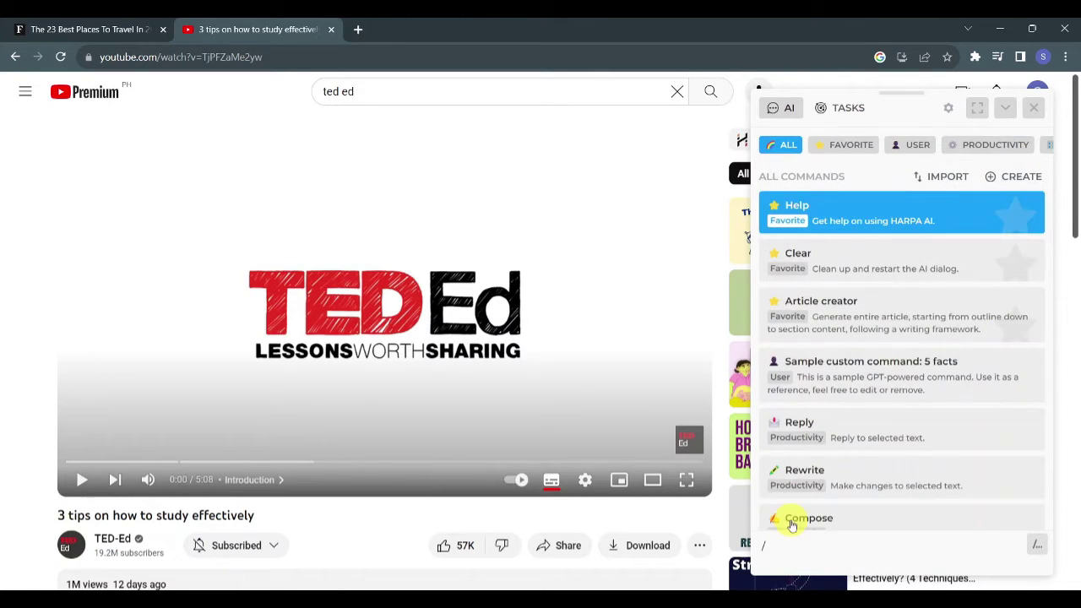
{"action": "scroll", "coordinate": [880, 384], "scroll_direction": "down", "scroll_amount": 4}
{"action": "scroll", "coordinate": [880, 386], "scroll_direction": "down", "scroll_amount": 1}
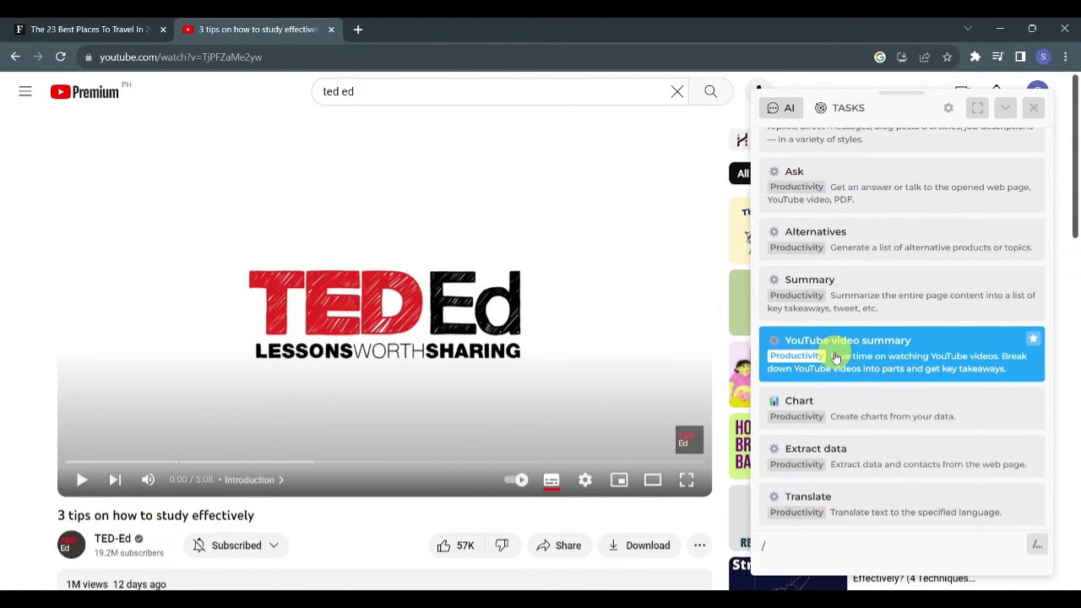
{"action": "left_click", "coordinate": [862, 351]}
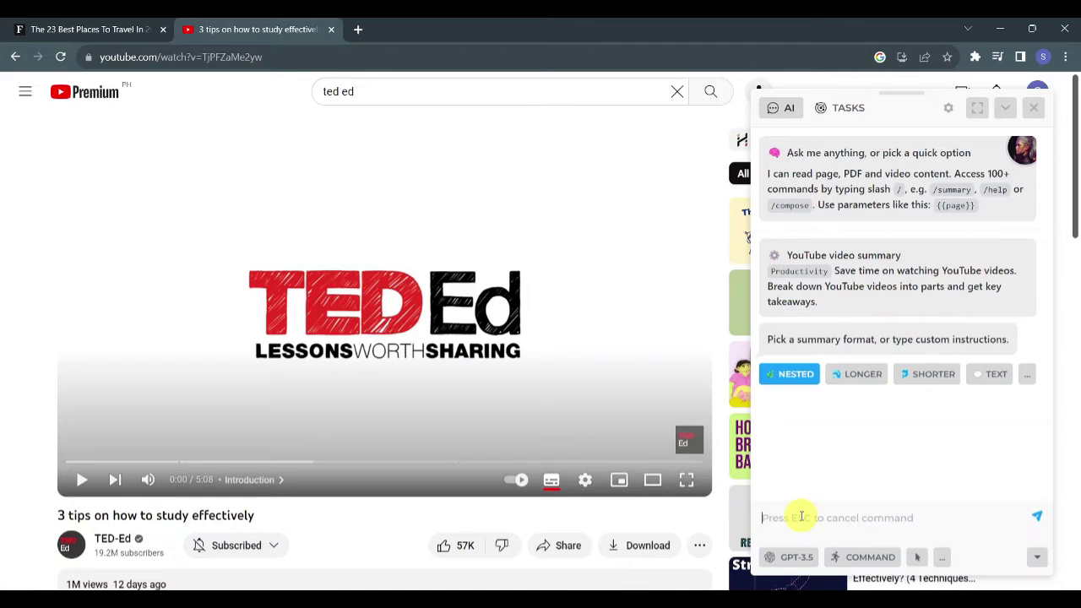
{"action": "type", "text": "bull"}
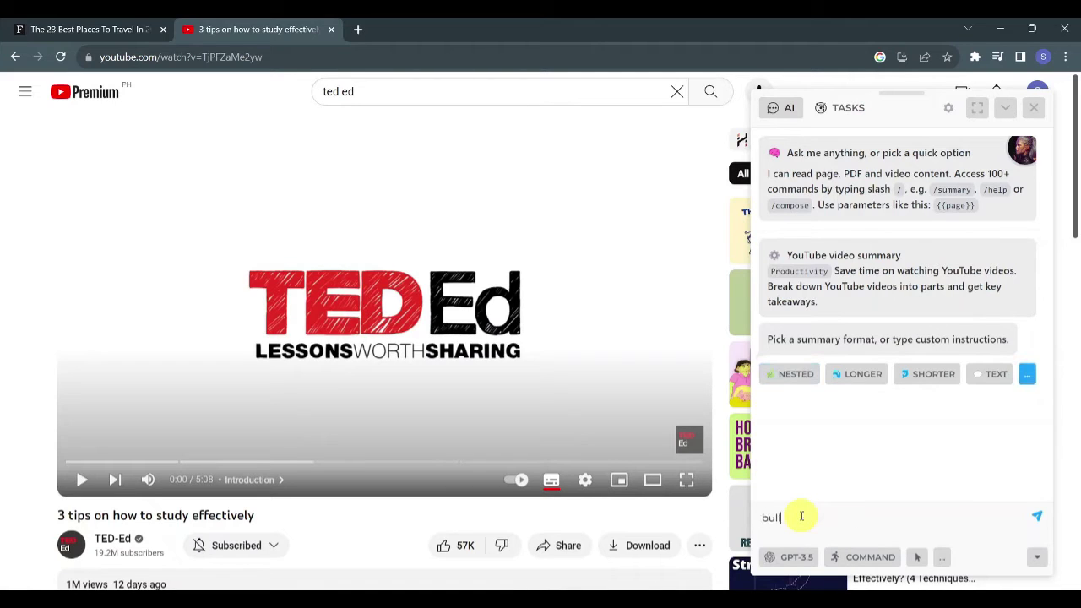
{"action": "type", "text": "eted list"}
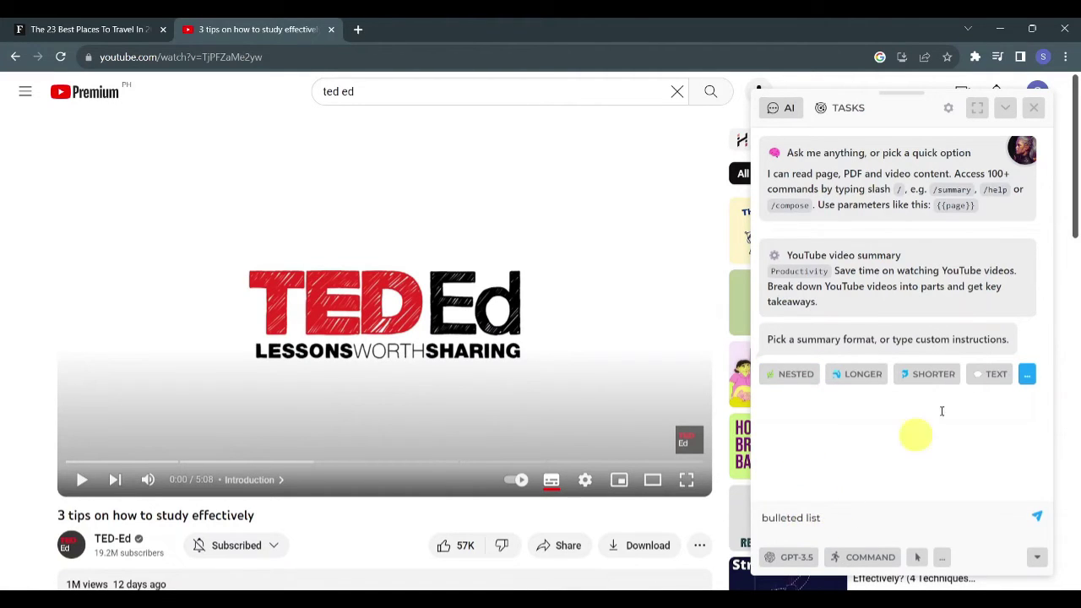
{"action": "key", "text": "Return"}
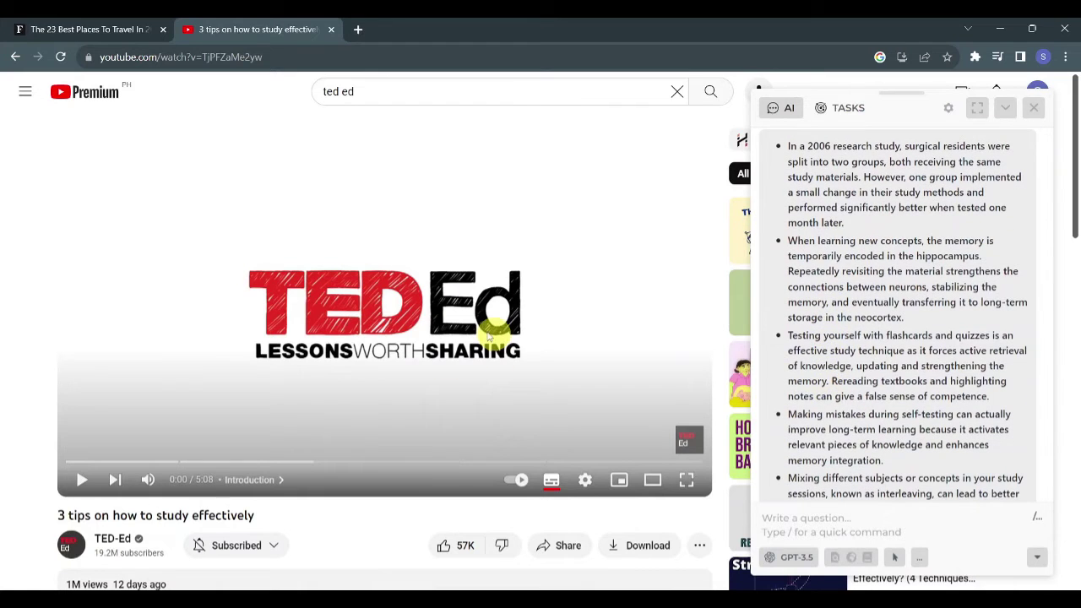
Ask HARPA 'what are the 3 tips mentioned in the video'.
{"action": "left_click", "coordinate": [824, 518]}
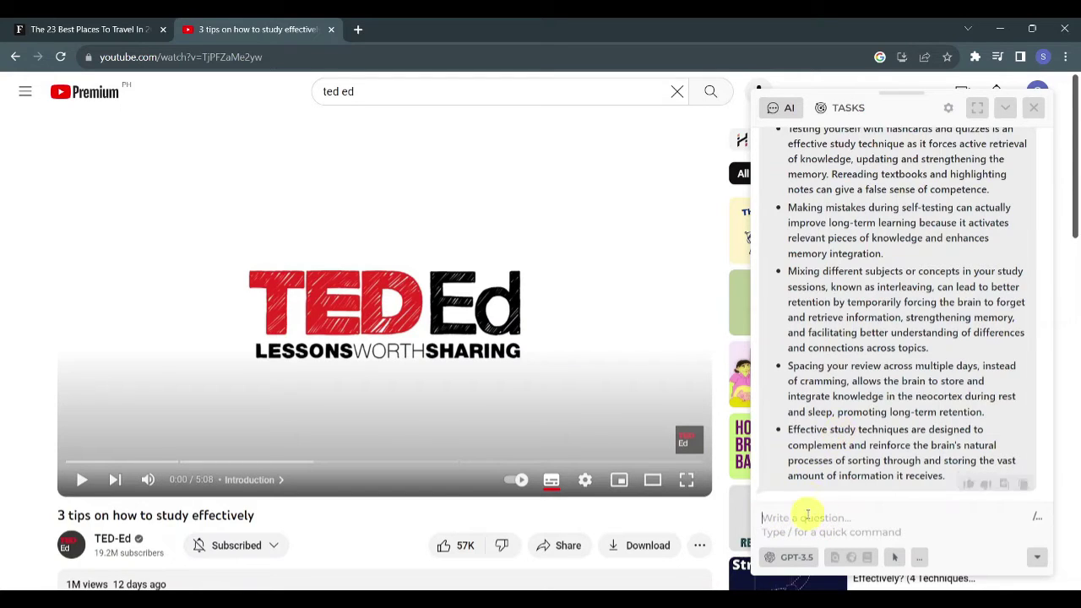
{"action": "type", "text": "what are the 3 tips mentioned"}
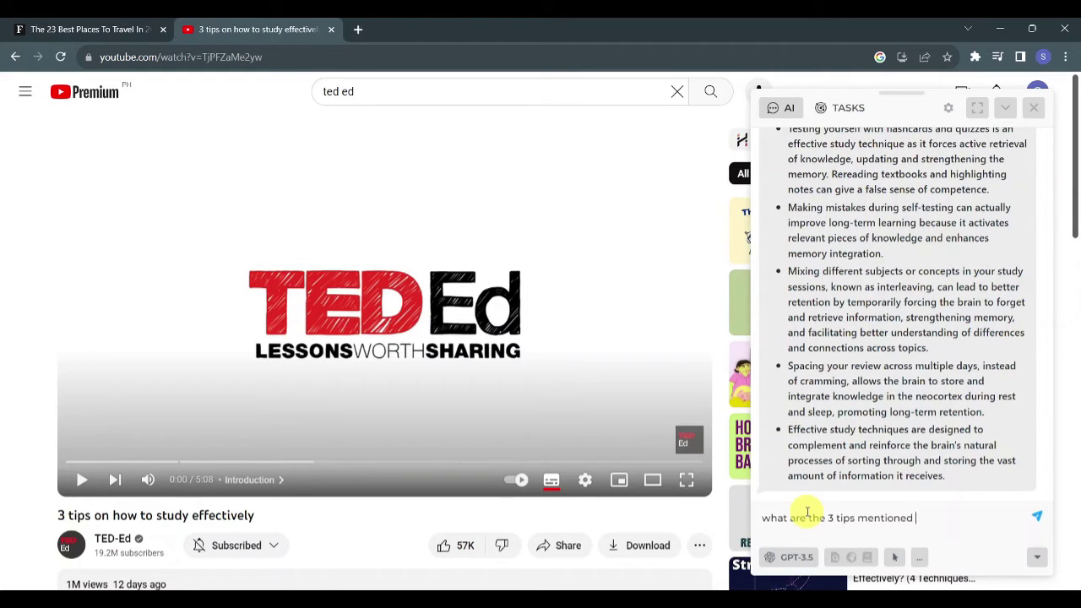
{"action": "type", "text": "in t"}
{"action": "type", "text": "he"}
{"action": "key", "text": "Return"}
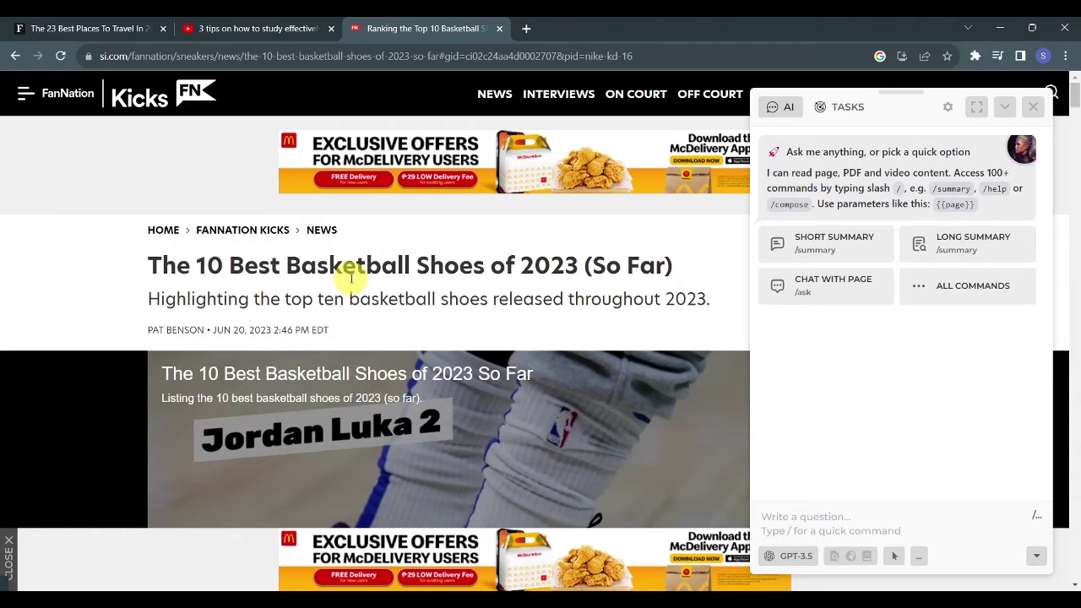
Scroll through the basketball shoes article.
{"action": "scroll", "coordinate": [537, 272], "scroll_direction": "down", "scroll_amount": 15}
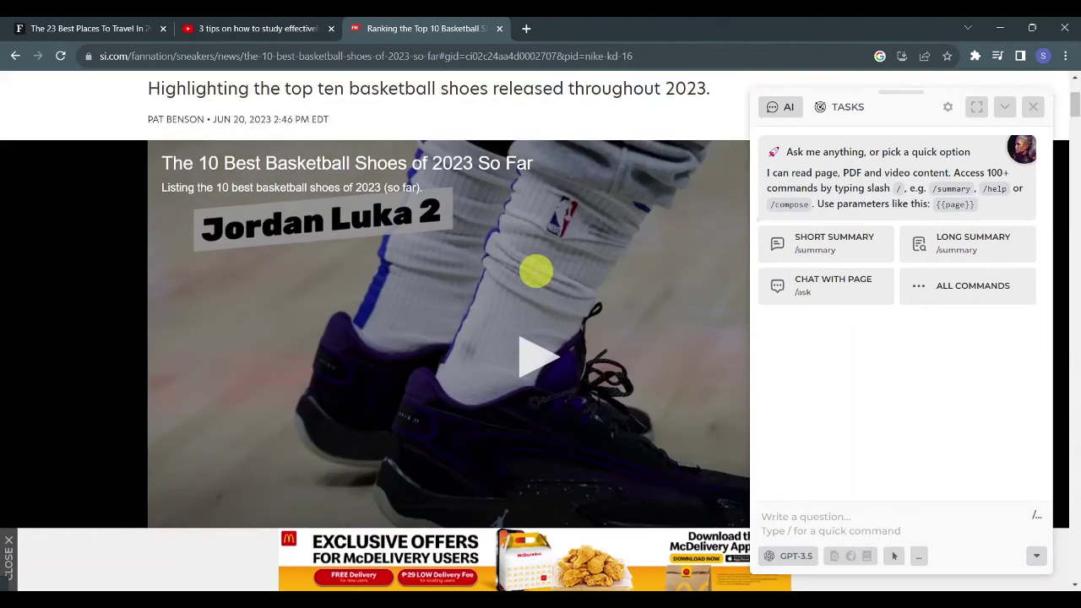
{"action": "scroll", "coordinate": [538, 275], "scroll_direction": "down", "scroll_amount": 12}
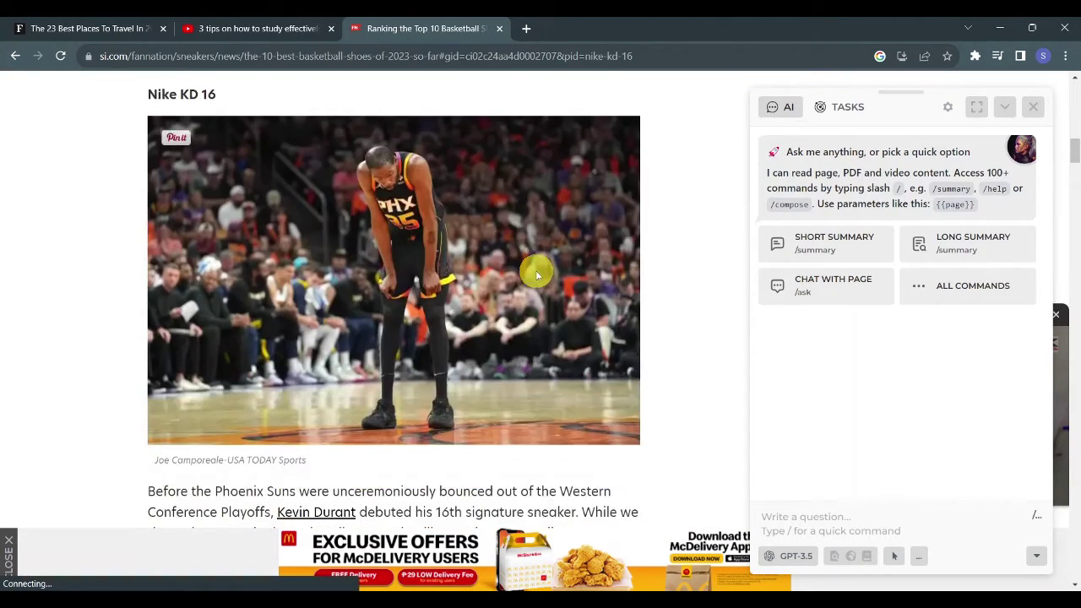
{"action": "scroll", "coordinate": [537, 275], "scroll_direction": "down", "scroll_amount": 5}
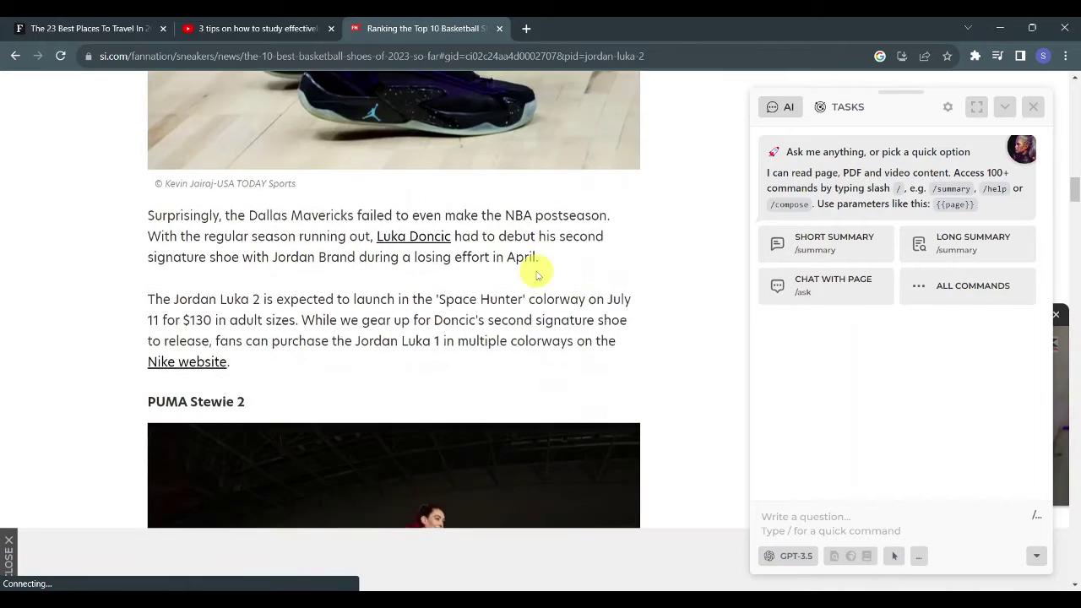
{"action": "scroll", "coordinate": [537, 274], "scroll_direction": "down", "scroll_amount": 2}
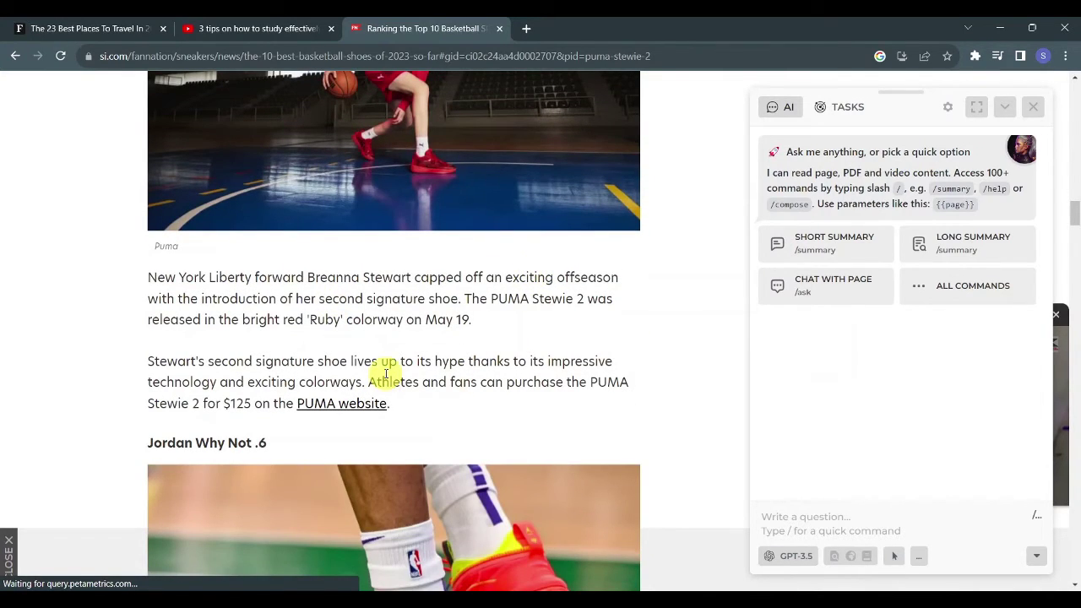
{"action": "scroll", "coordinate": [380, 372], "scroll_direction": "up", "scroll_amount": 1}
{"action": "scroll", "coordinate": [386, 374], "scroll_direction": "up", "scroll_amount": 12}
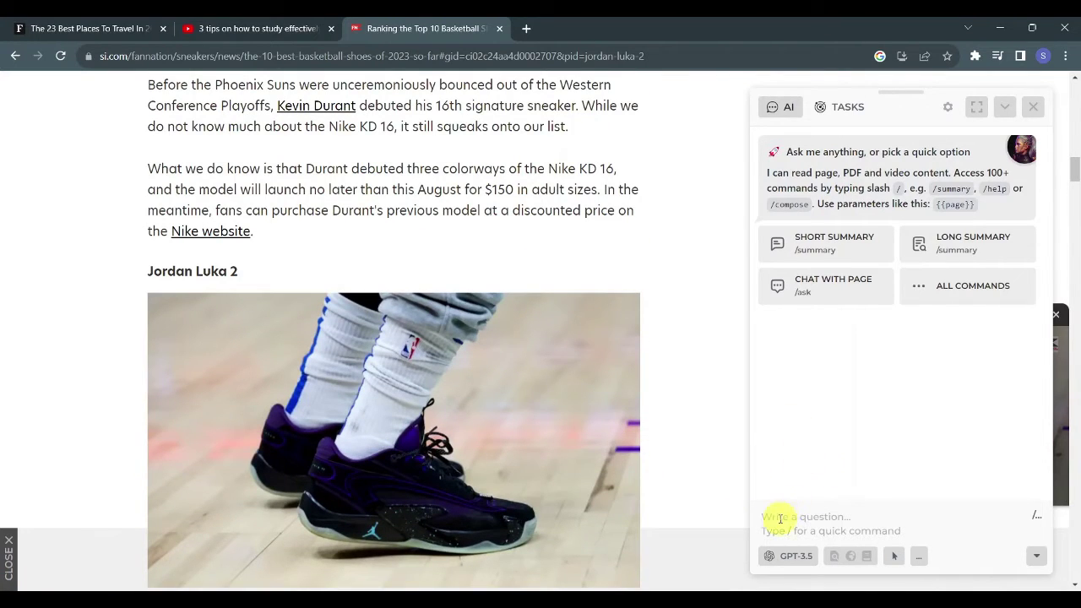
{"action": "scroll", "coordinate": [505, 282], "scroll_direction": "down", "scroll_amount": 2}
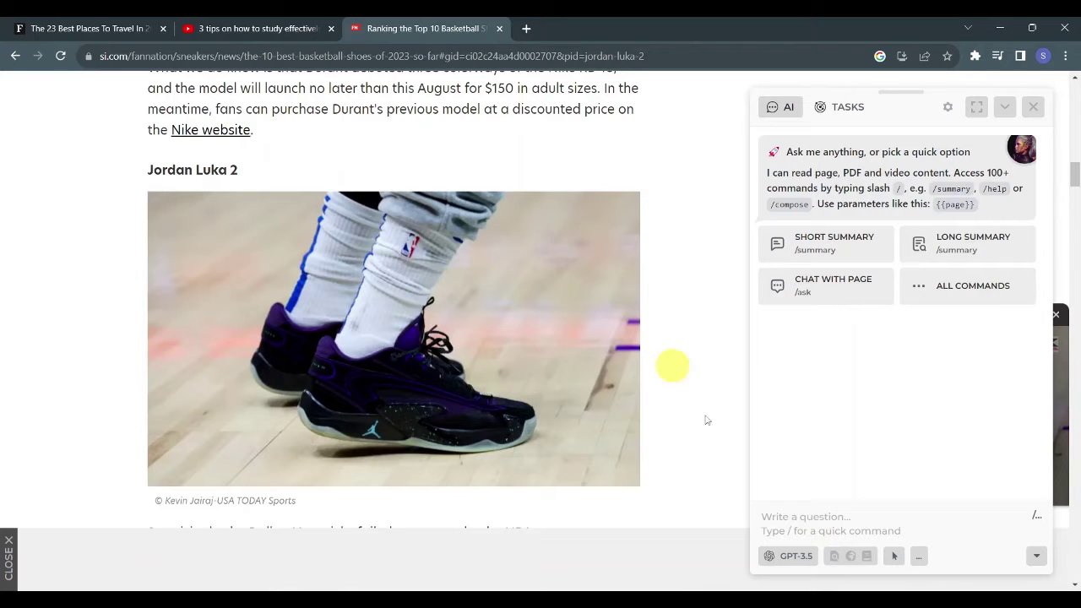
{"action": "scroll", "coordinate": [576, 228], "scroll_direction": "up", "scroll_amount": 1}
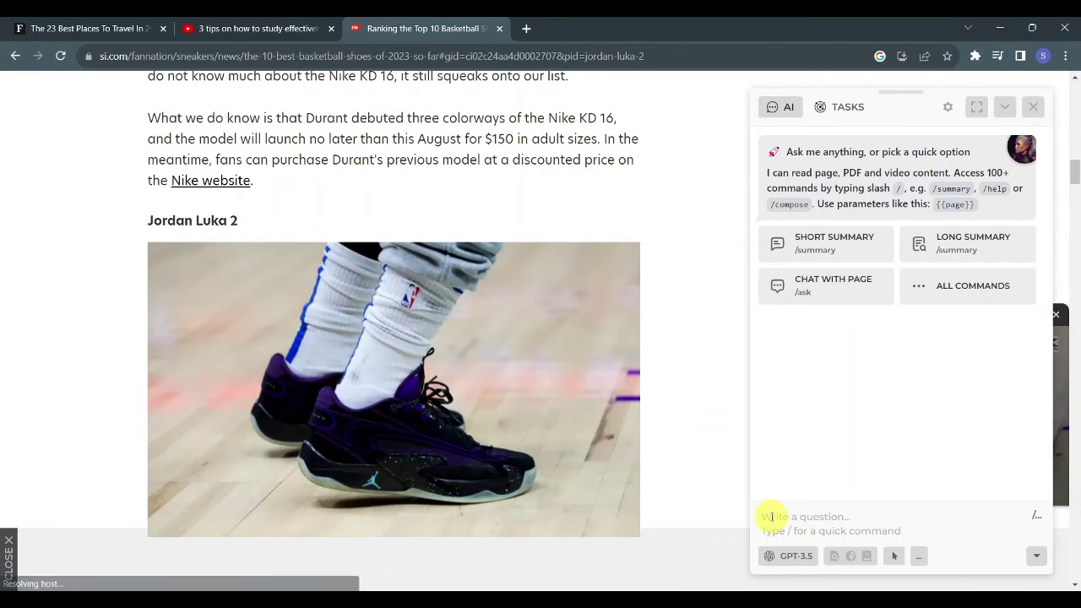
Bring up the slash-command list in the sidebar, showing Chart and Extract data.
{"action": "left_click", "coordinate": [771, 517]}
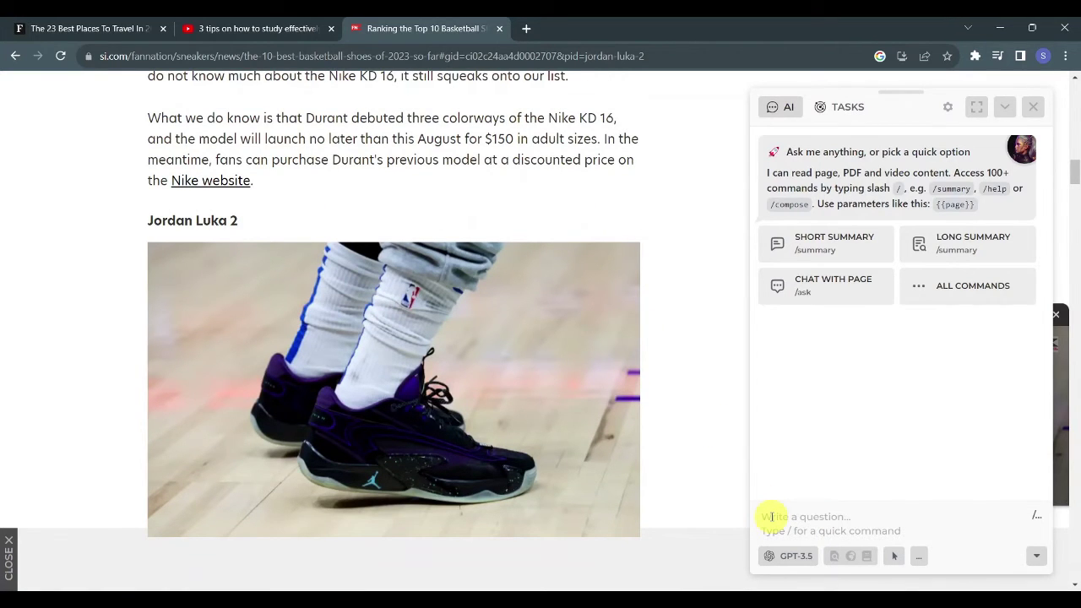
{"action": "type", "text": "/"}
{"action": "scroll", "coordinate": [844, 416], "scroll_direction": "down", "scroll_amount": 6}
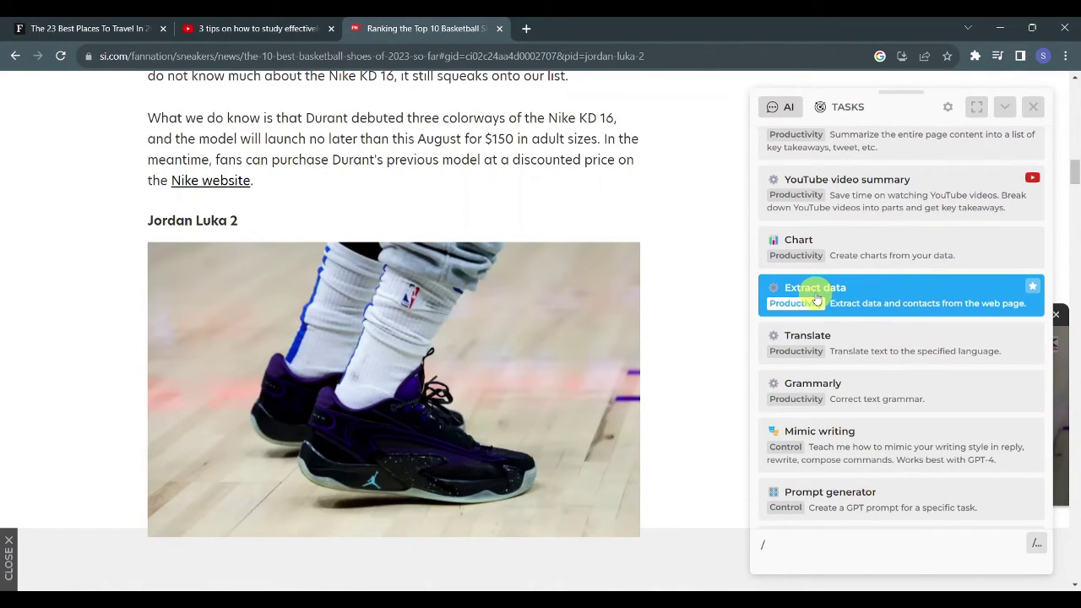
Extract the shoe data as a TABULAR Key/Value table and inspect the Nike KD entry.
{"action": "left_click", "coordinate": [816, 295]}
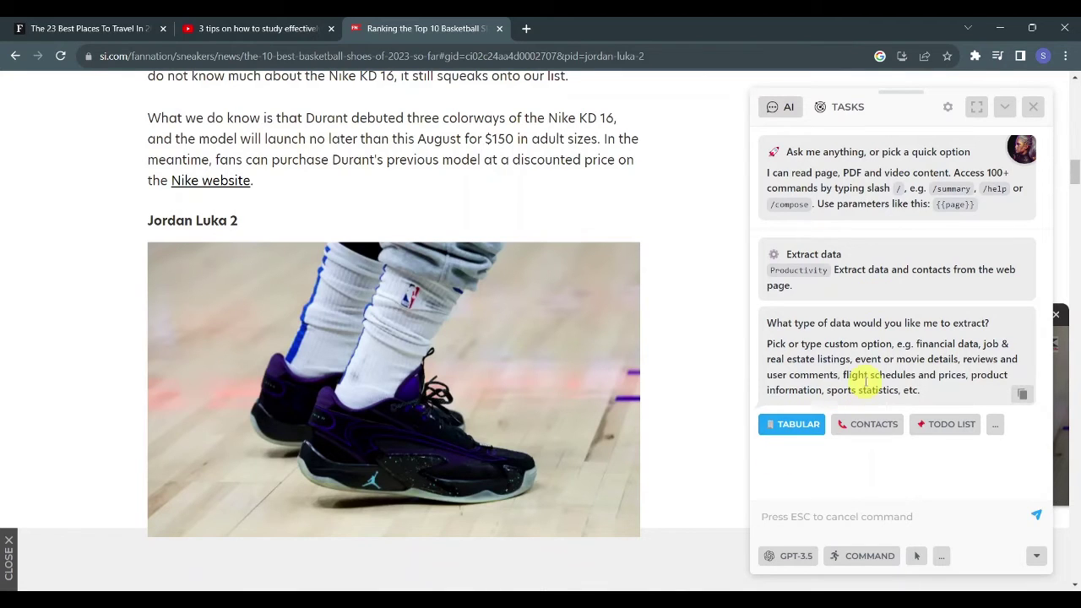
{"action": "left_click", "coordinate": [782, 424]}
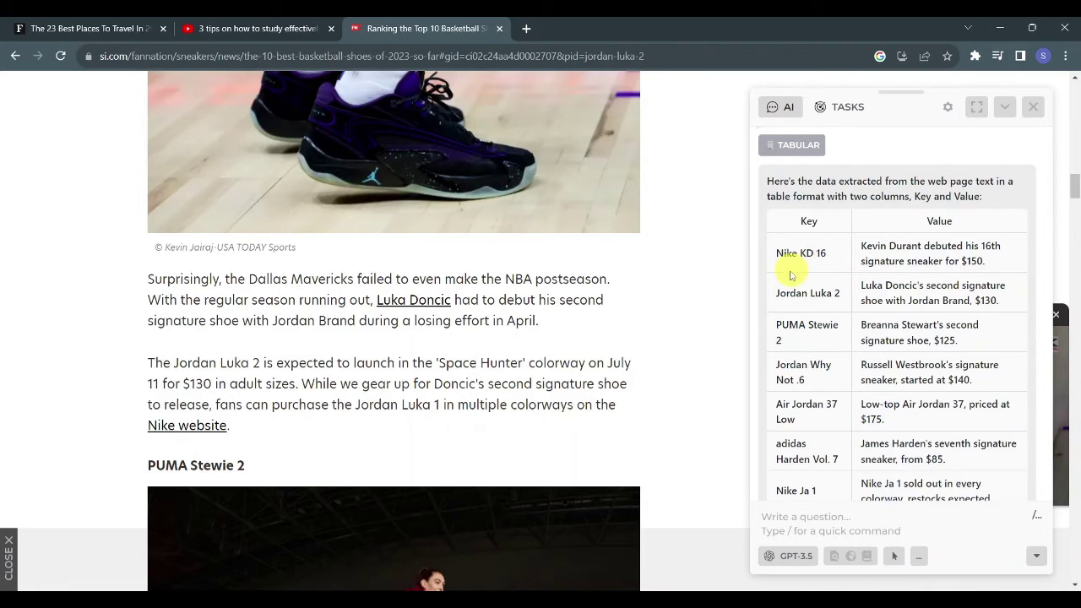
{"action": "left_click_drag", "start_coordinate": [776, 253], "coordinate": [918, 246]}
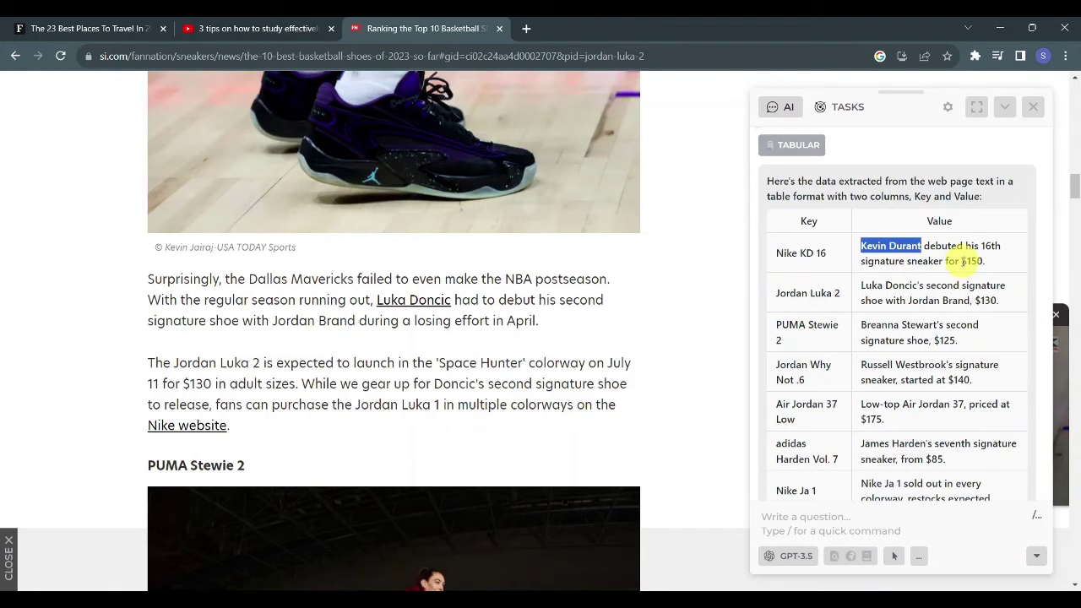
{"action": "left_click", "coordinate": [961, 261]}
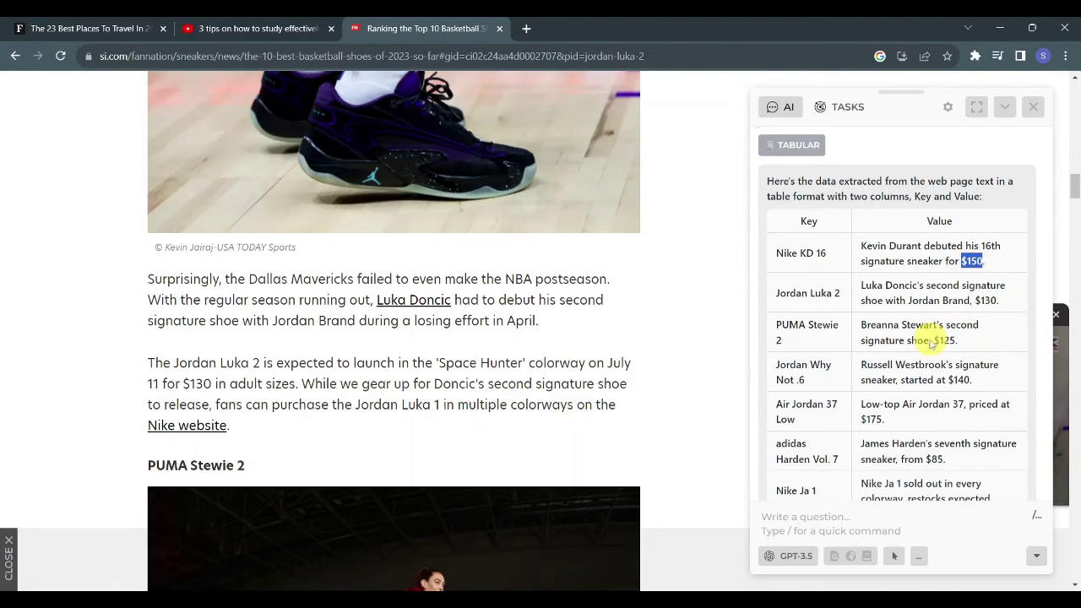
{"action": "scroll", "coordinate": [929, 363], "scroll_direction": "down", "scroll_amount": 3}
{"action": "left_click", "coordinate": [855, 513]}
{"action": "scroll", "coordinate": [895, 239], "scroll_direction": "up", "scroll_amount": 1}
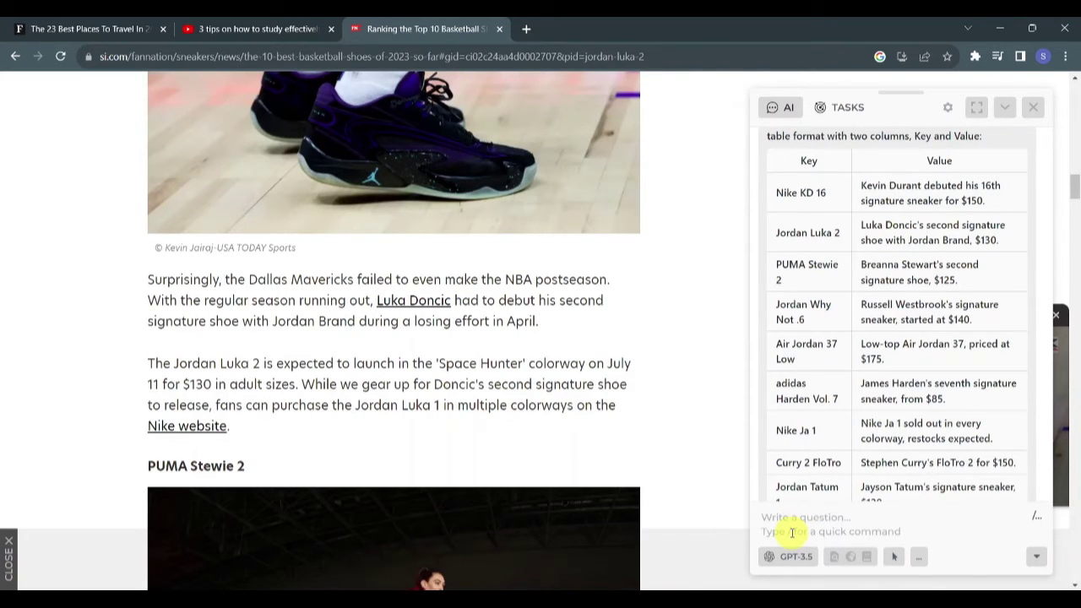
Clear the HARPA AI conversation with the /clear command.
{"action": "type", "text": "/clear"}
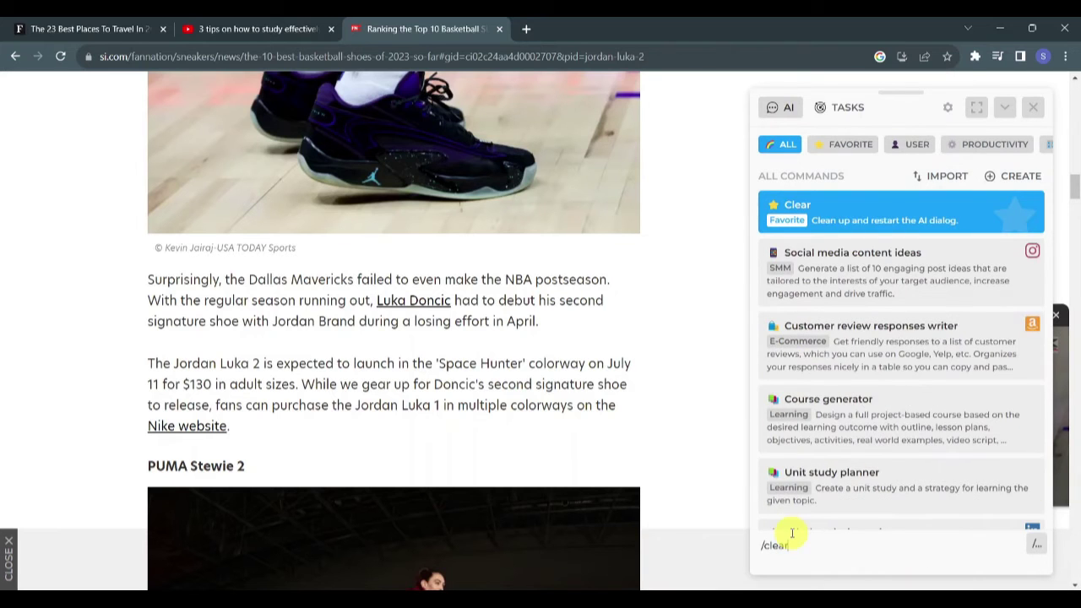
{"action": "left_click", "coordinate": [821, 212]}
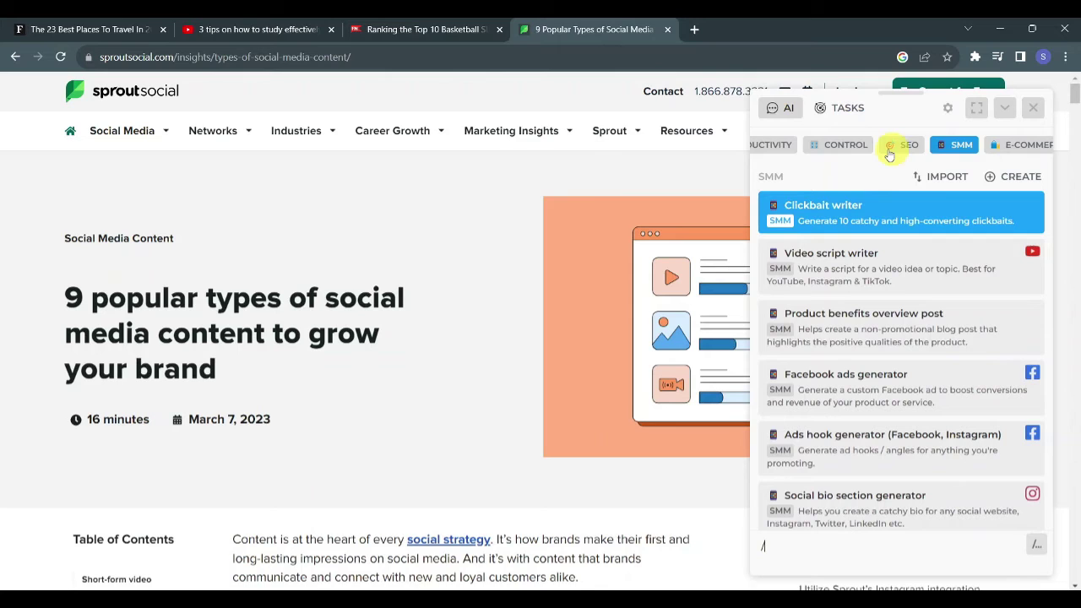
Scroll the SMM command list and start 'Social media content ideas'.
{"action": "scroll", "coordinate": [880, 147], "scroll_direction": "left", "scroll_amount": 3}
{"action": "scroll", "coordinate": [883, 150], "scroll_direction": "right", "scroll_amount": 4}
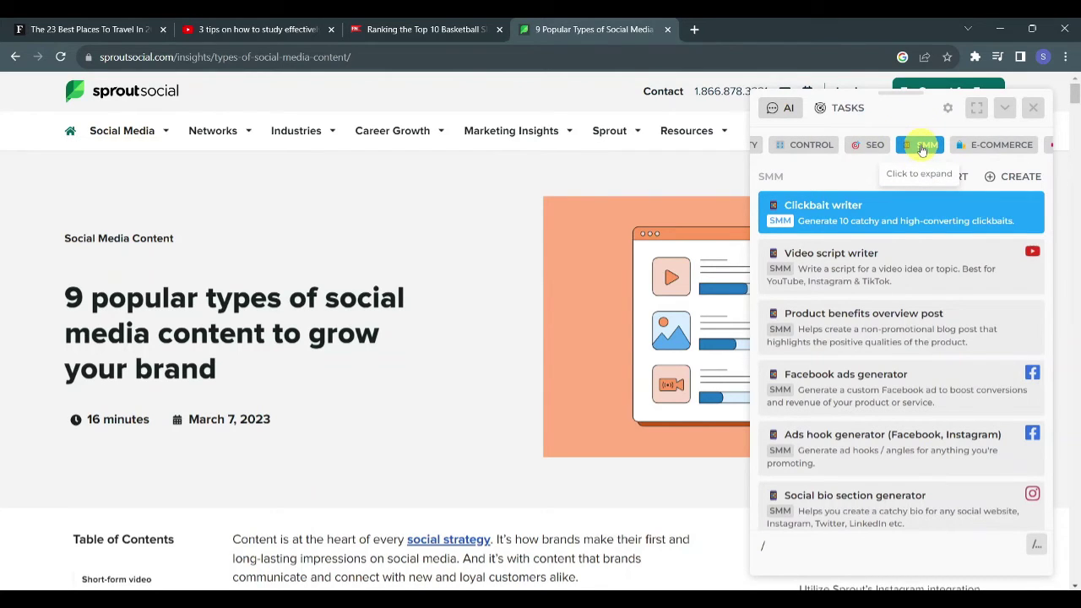
{"action": "scroll", "coordinate": [892, 307], "scroll_direction": "down", "scroll_amount": 5}
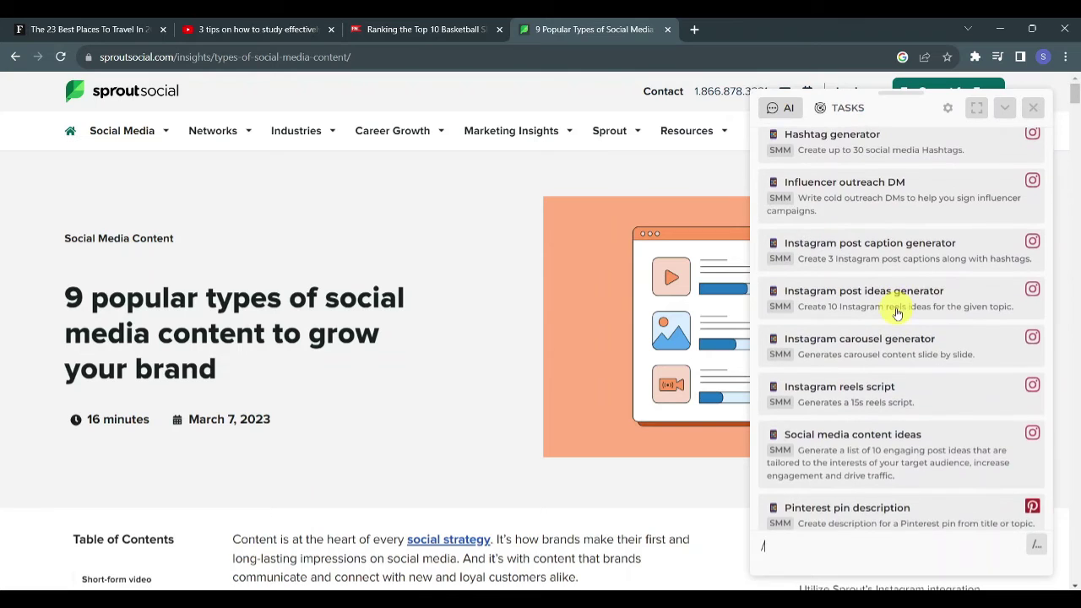
{"action": "scroll", "coordinate": [897, 314], "scroll_direction": "down", "scroll_amount": 3}
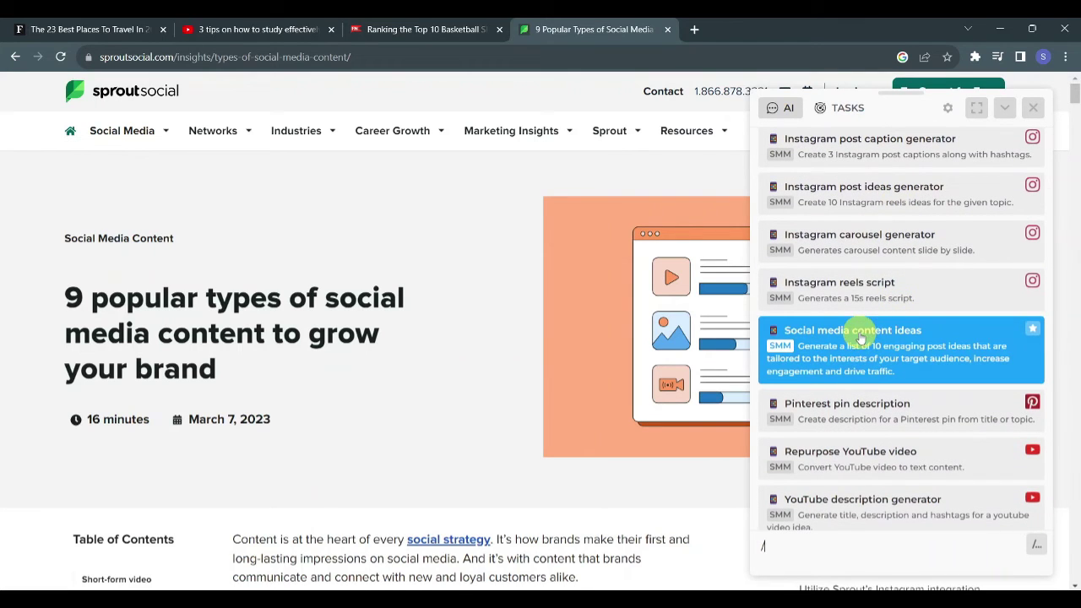
{"action": "left_click", "coordinate": [843, 355]}
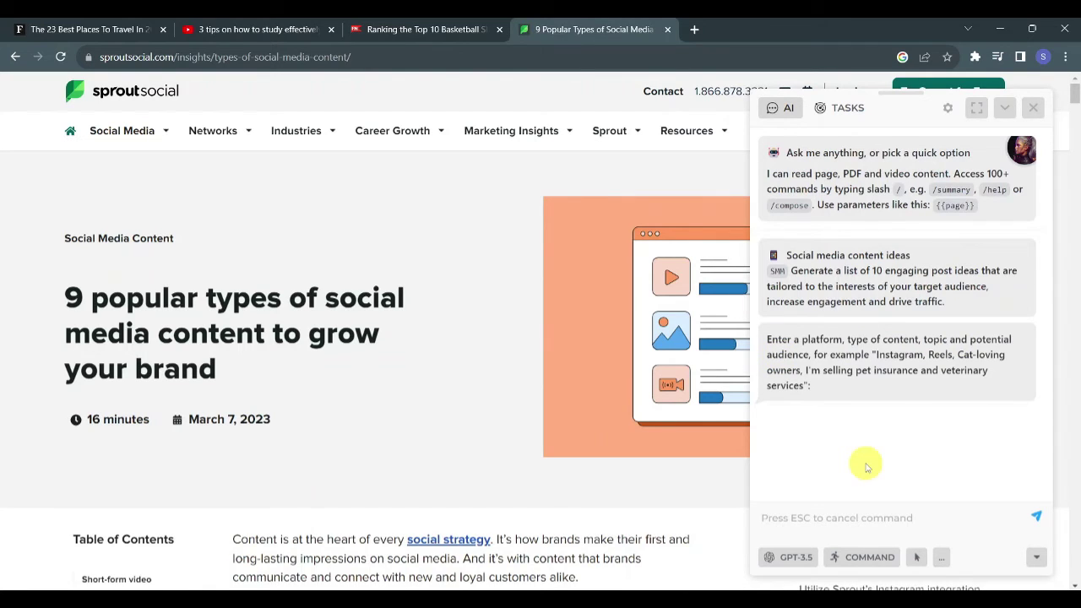
Request content ideas for YouTube Shorts, food or mukbang, audience everyone, and scroll the results.
{"action": "type", "text": "You"}
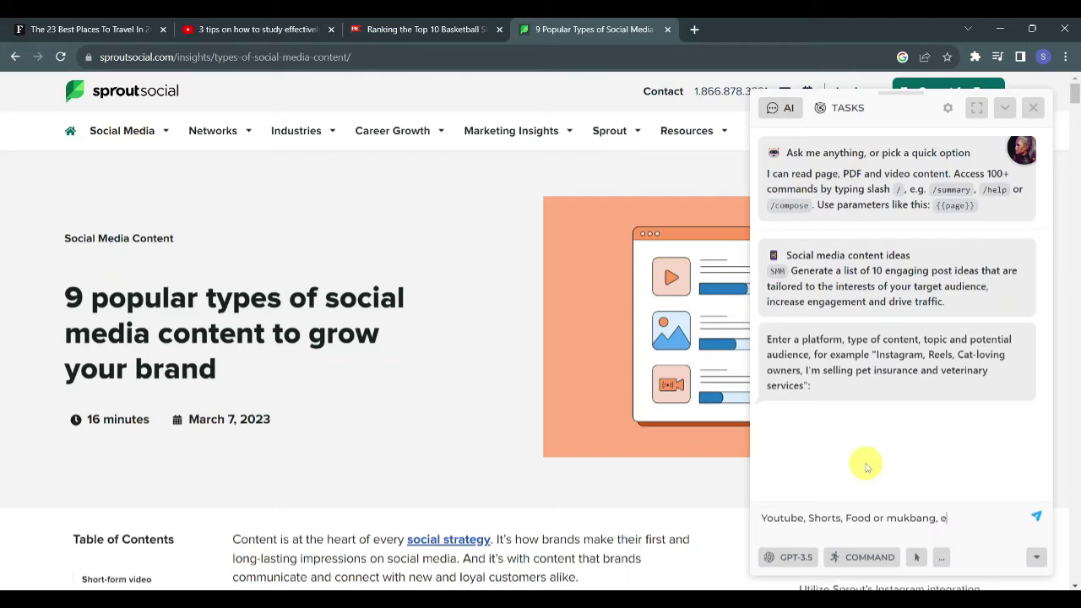
{"action": "key", "text": "Return"}
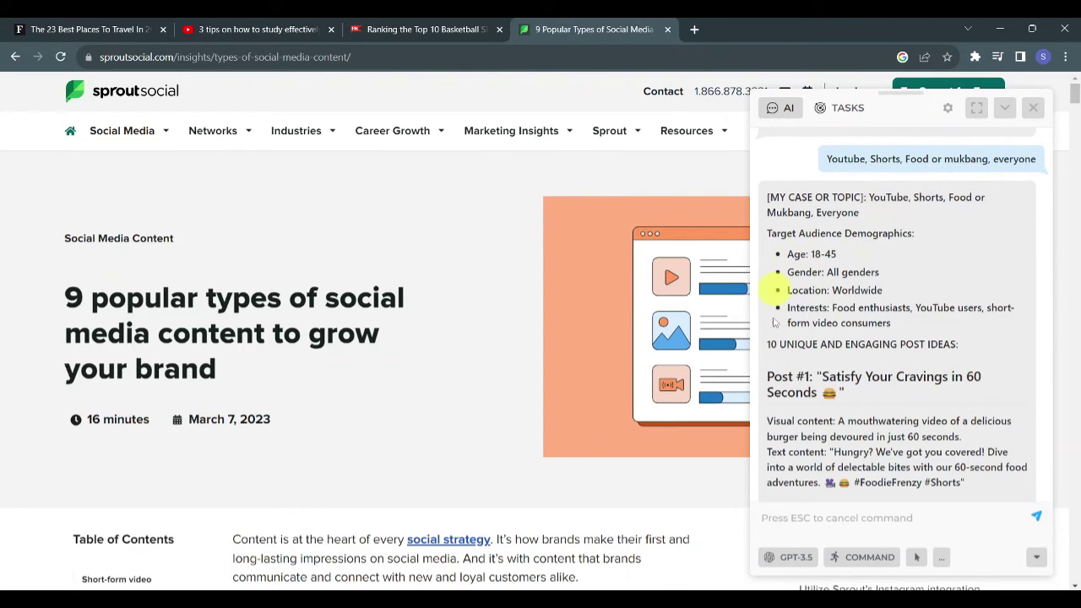
{"action": "scroll", "coordinate": [823, 380], "scroll_direction": "down", "scroll_amount": 1}
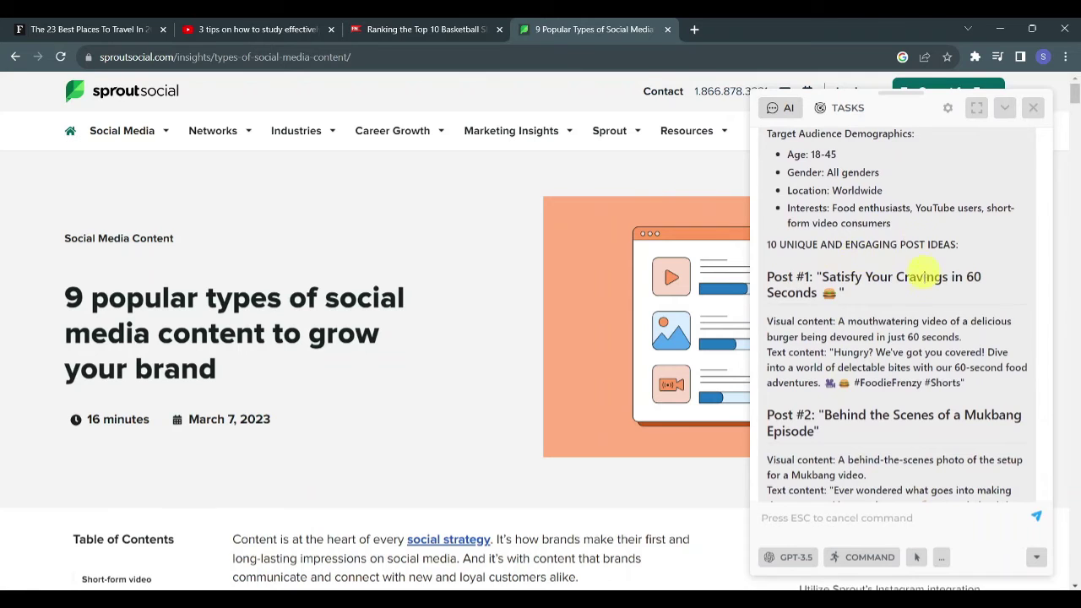
{"action": "scroll", "coordinate": [924, 279], "scroll_direction": "down", "scroll_amount": 3}
{"action": "scroll", "coordinate": [924, 281], "scroll_direction": "up", "scroll_amount": 2}
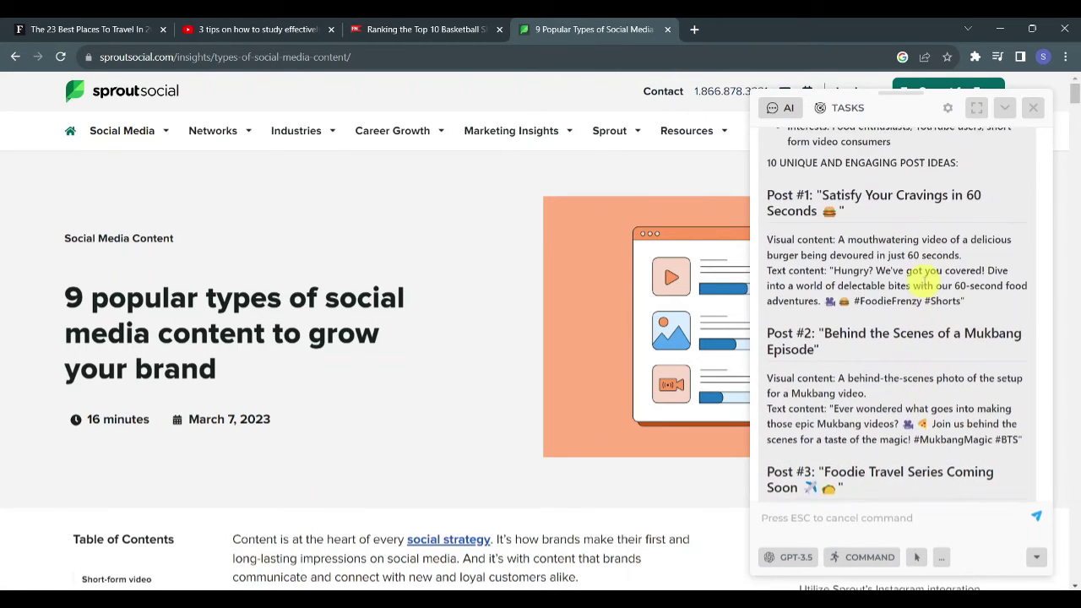
{"action": "scroll", "coordinate": [924, 279], "scroll_direction": "up", "scroll_amount": 1}
Highlight the Post #1 title and the #FoodieFrenzy hashtag in the ideas.
{"action": "left_click_drag", "start_coordinate": [816, 277], "coordinate": [840, 292]}
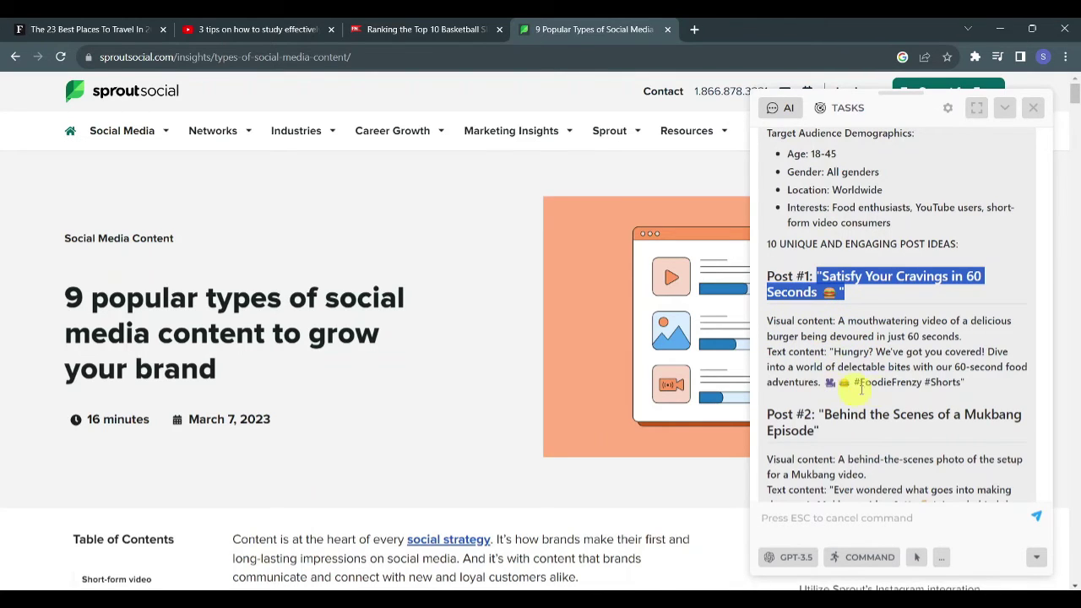
{"action": "left_click_drag", "start_coordinate": [854, 381], "coordinate": [936, 382]}
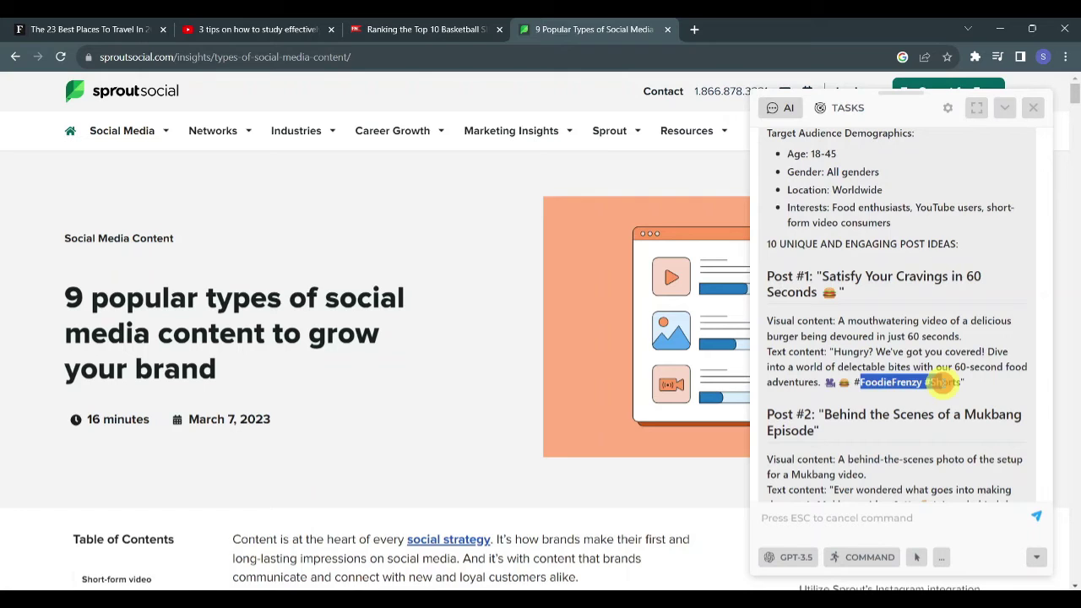
{"action": "left_click", "coordinate": [944, 381]}
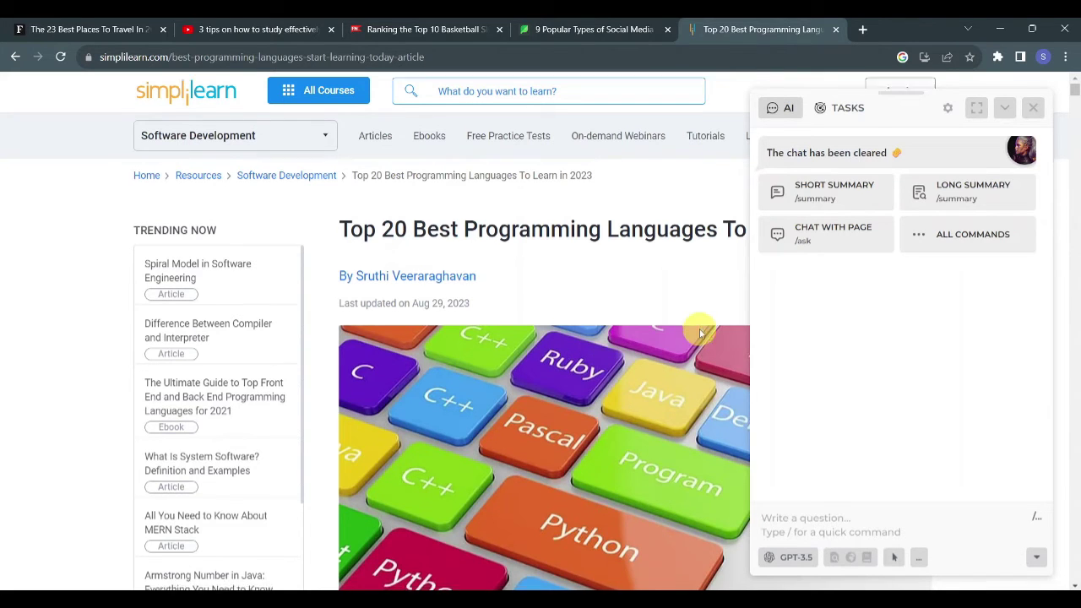
Start the Java PRO assistant from the HARPA commands library.
{"action": "scroll", "coordinate": [699, 331], "scroll_direction": "down", "scroll_amount": 5}
{"action": "scroll", "coordinate": [699, 331], "scroll_direction": "down", "scroll_amount": 3}
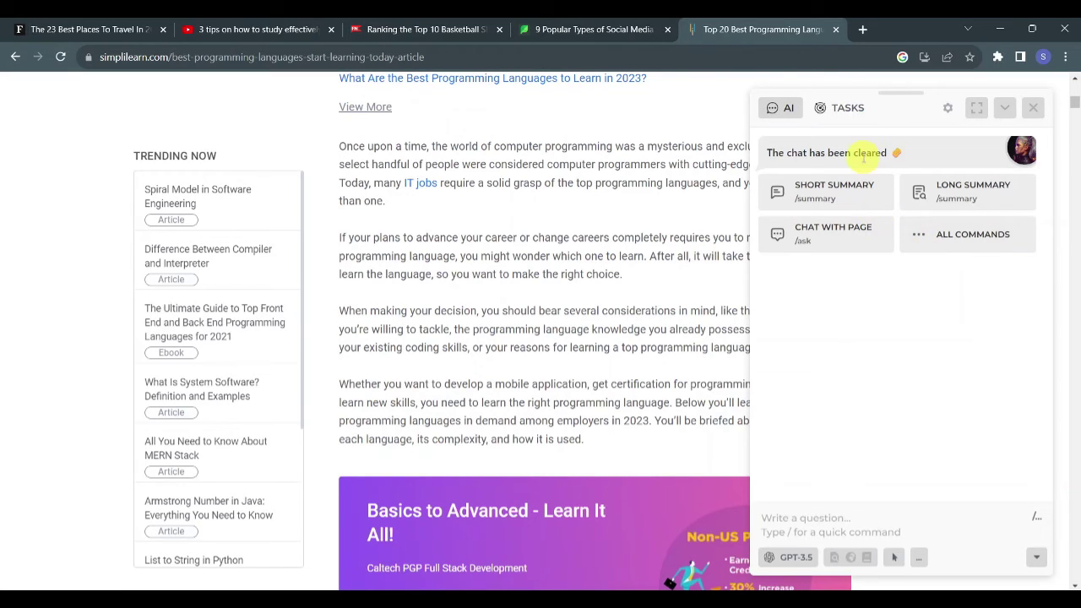
{"action": "left_click", "coordinate": [836, 532]}
{"action": "type", "text": "/"}
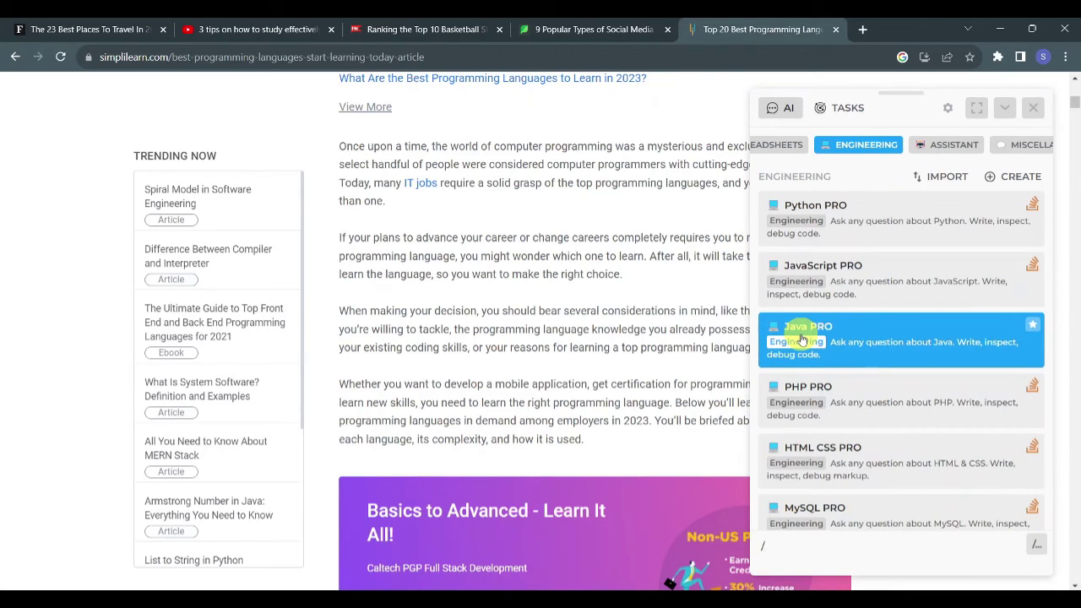
{"action": "left_click", "coordinate": [834, 340]}
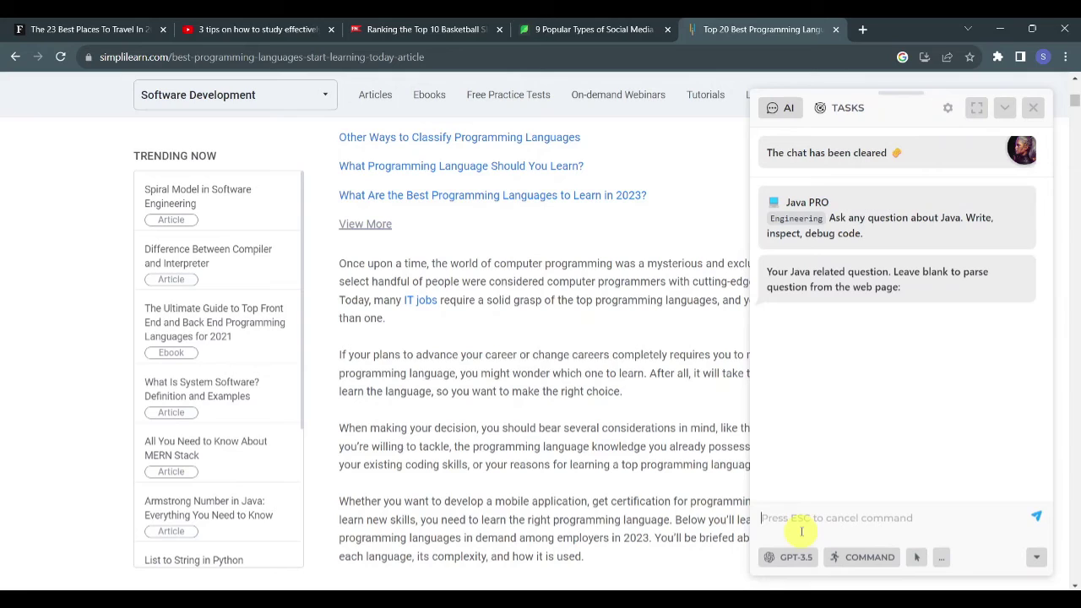
Ask Java PRO how to display "Hello." and send the question.
{"action": "type", "text": "Ca"}
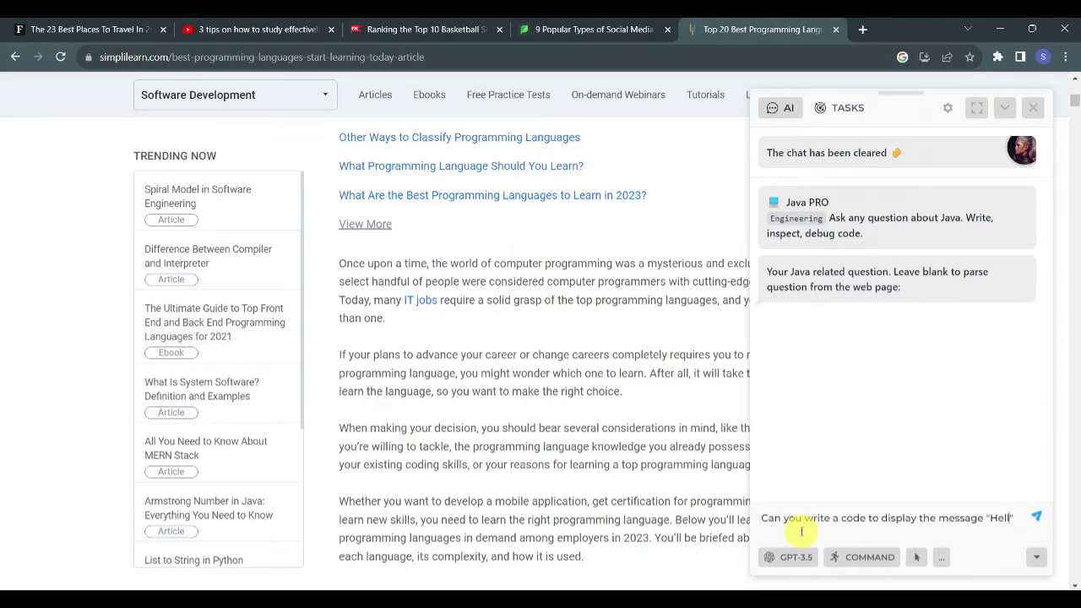
{"action": "type", "text": "o.\""}
{"action": "key", "text": "Return"}
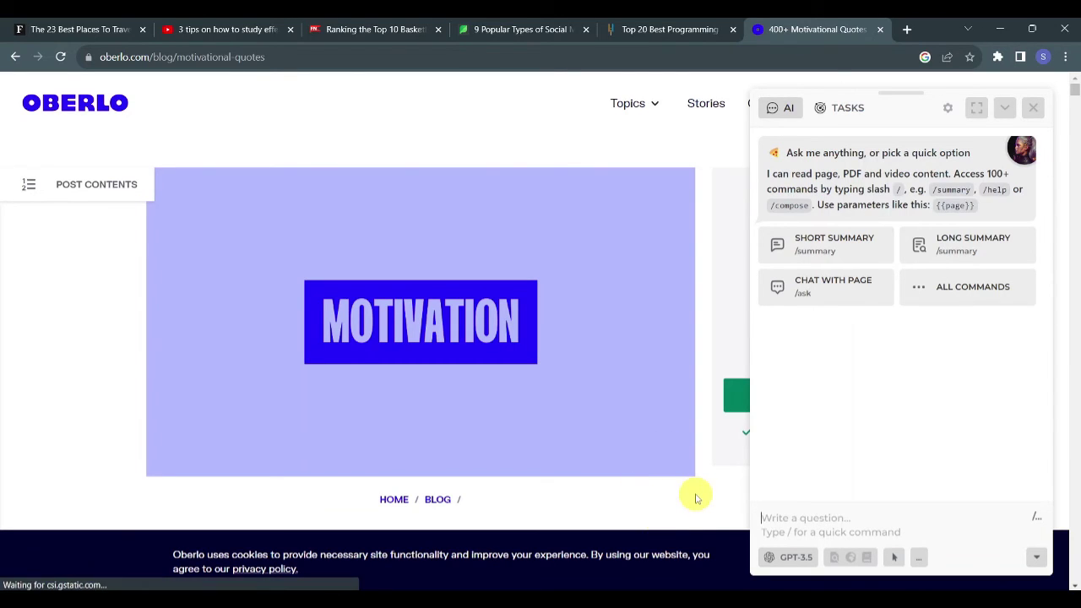
Run Inspirational quotes on young adults' pressure in their 20s and read the ten quotes.
{"action": "type", "text": "/"}
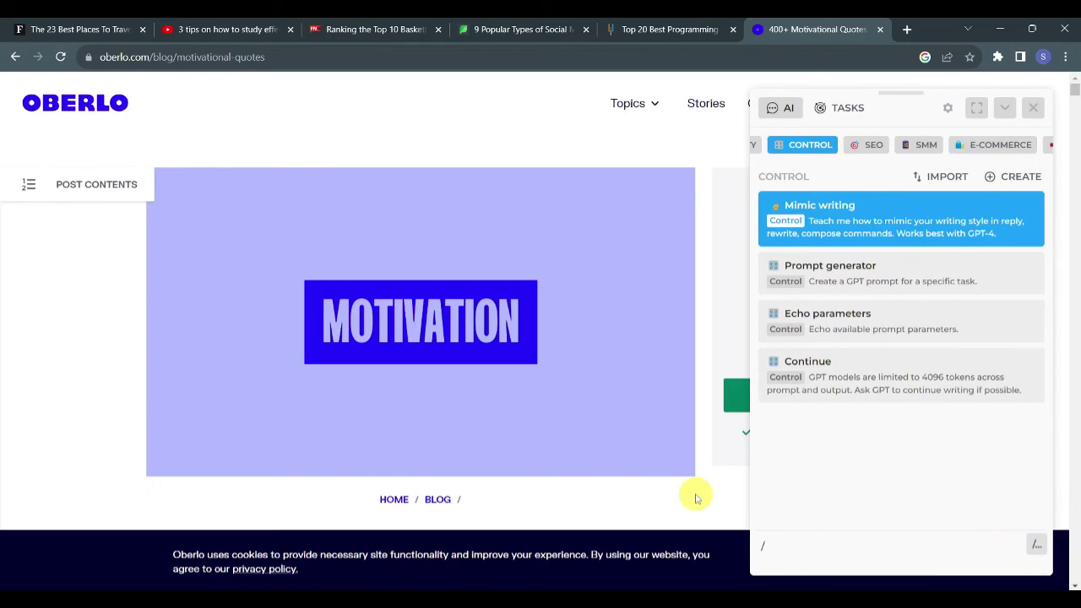
{"action": "type", "text": "inspi"}
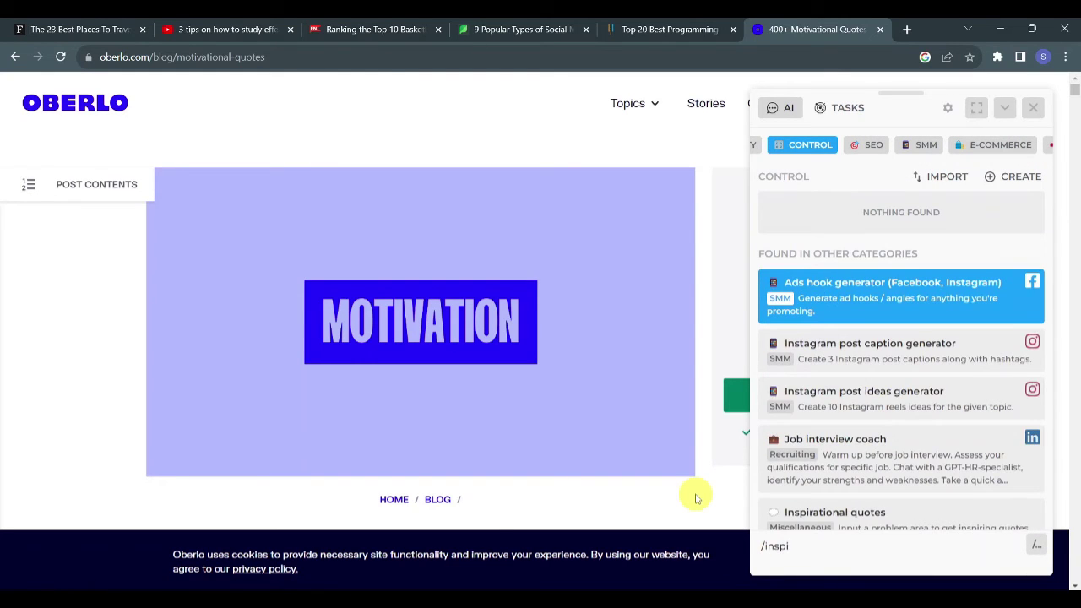
{"action": "type", "text": "rat"}
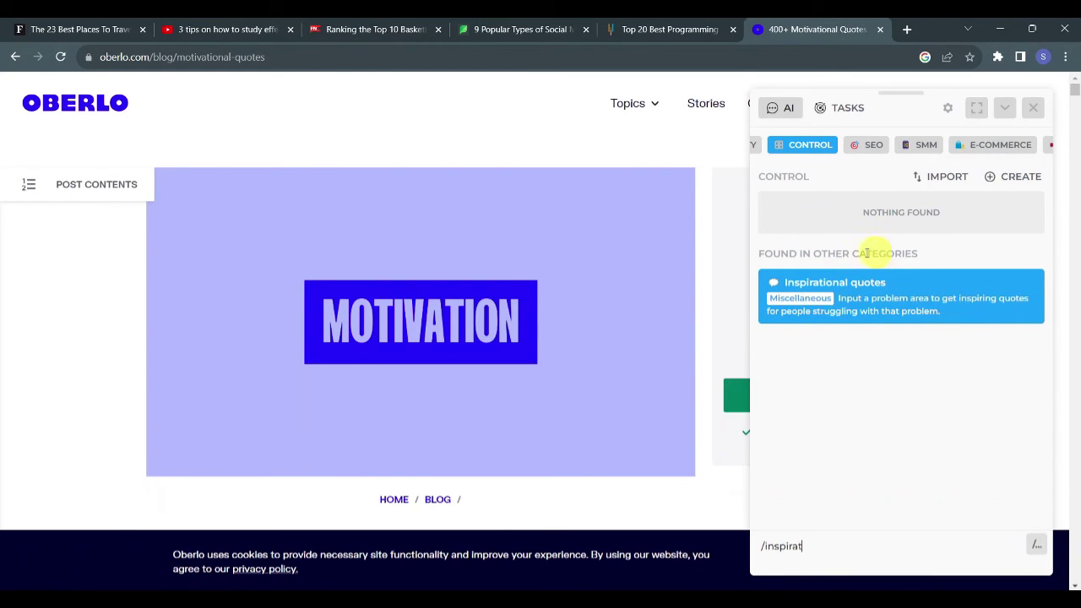
{"action": "left_click", "coordinate": [840, 298]}
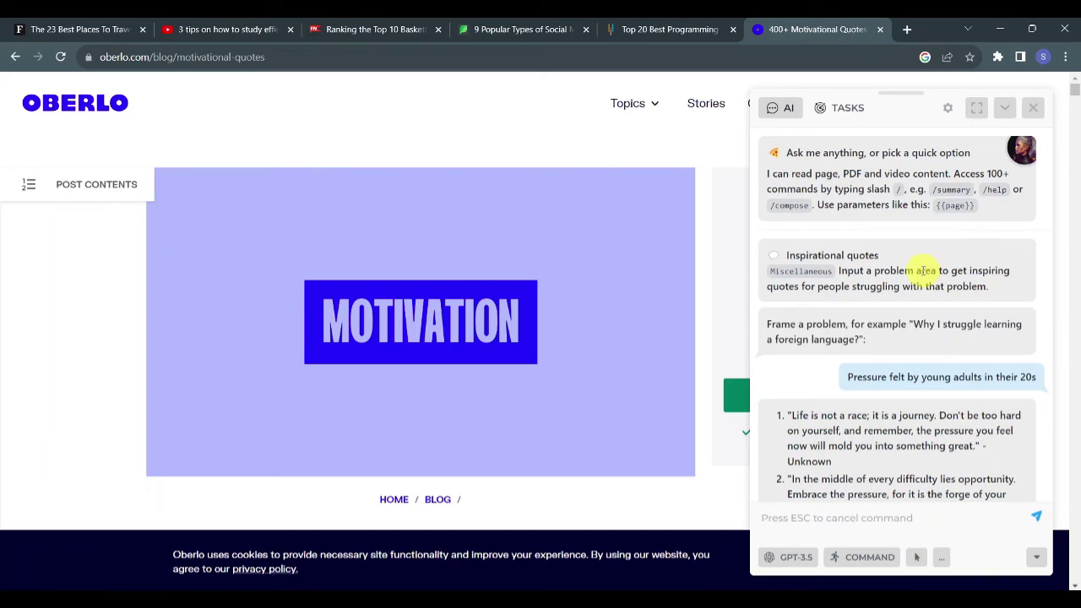
{"action": "scroll", "coordinate": [925, 271], "scroll_direction": "down", "scroll_amount": 1}
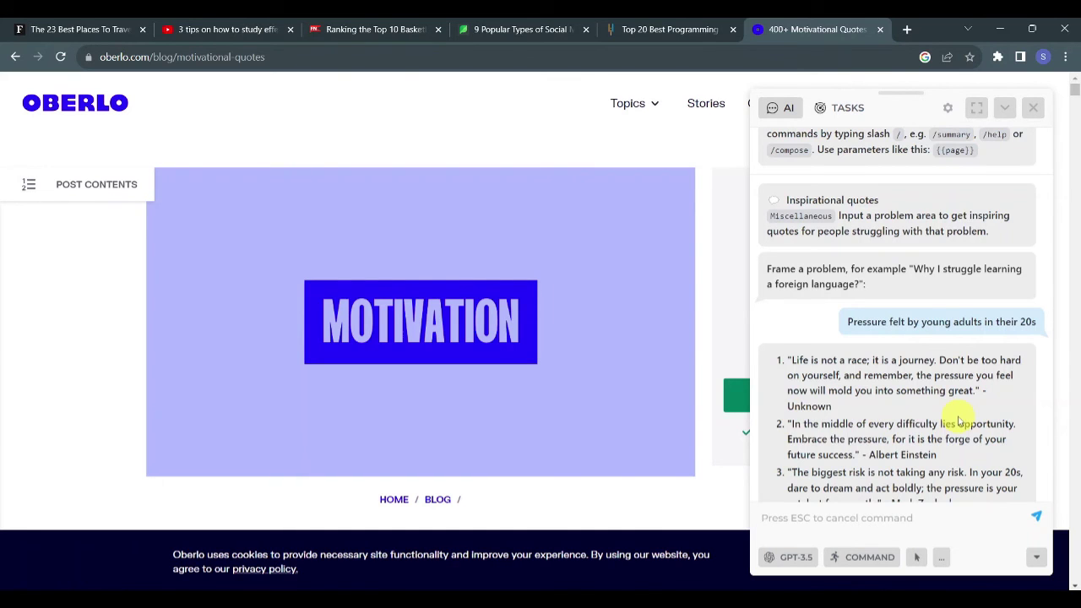
{"action": "scroll", "coordinate": [959, 422], "scroll_direction": "down", "scroll_amount": 3}
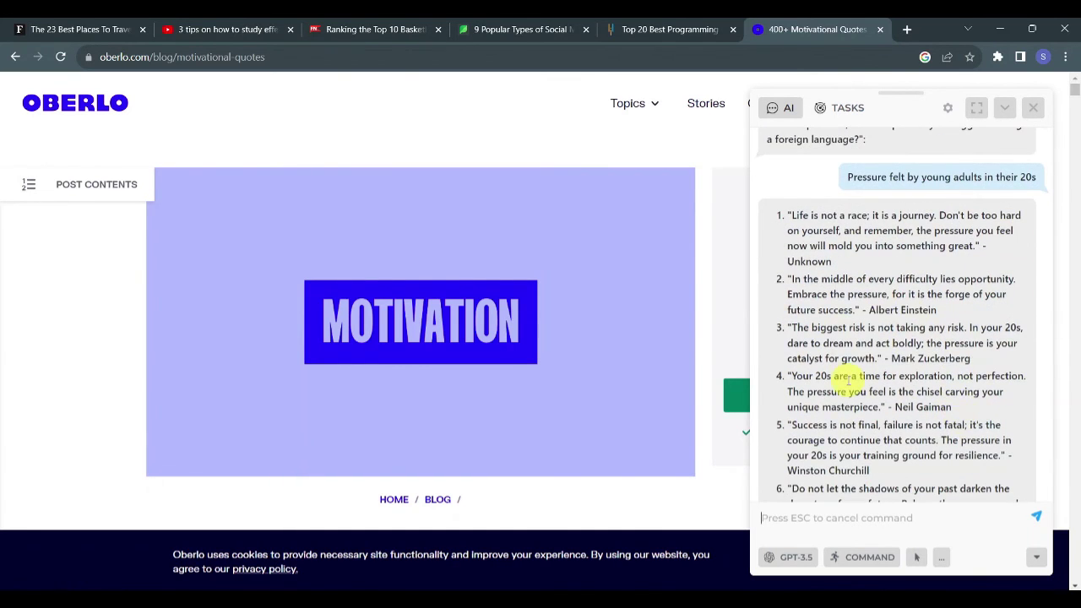
{"action": "scroll", "coordinate": [848, 380], "scroll_direction": "down", "scroll_amount": 6}
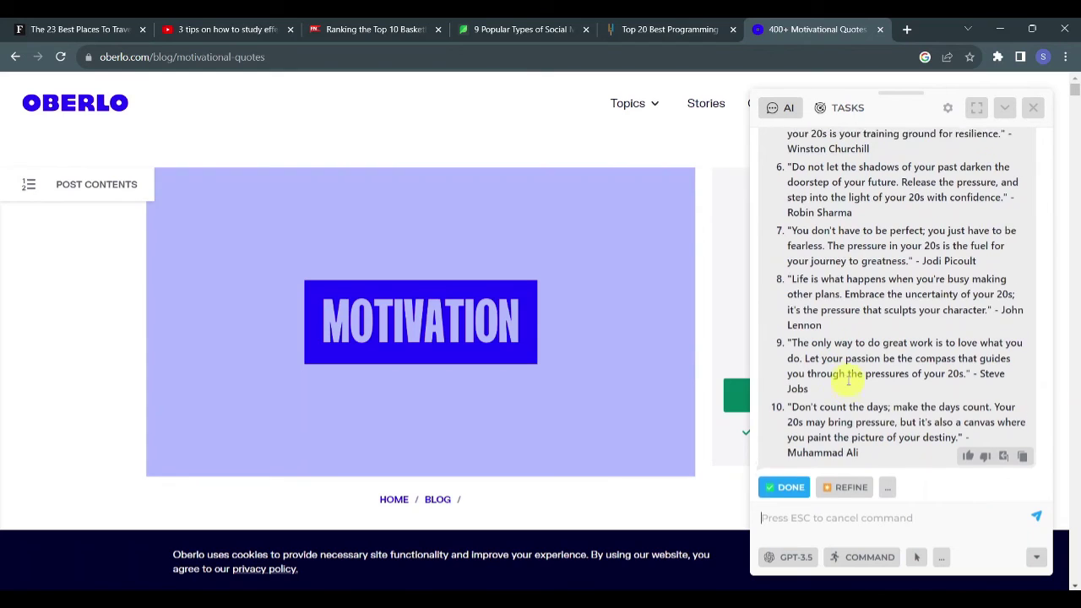
{"action": "scroll", "coordinate": [849, 381], "scroll_direction": "up", "scroll_amount": 4}
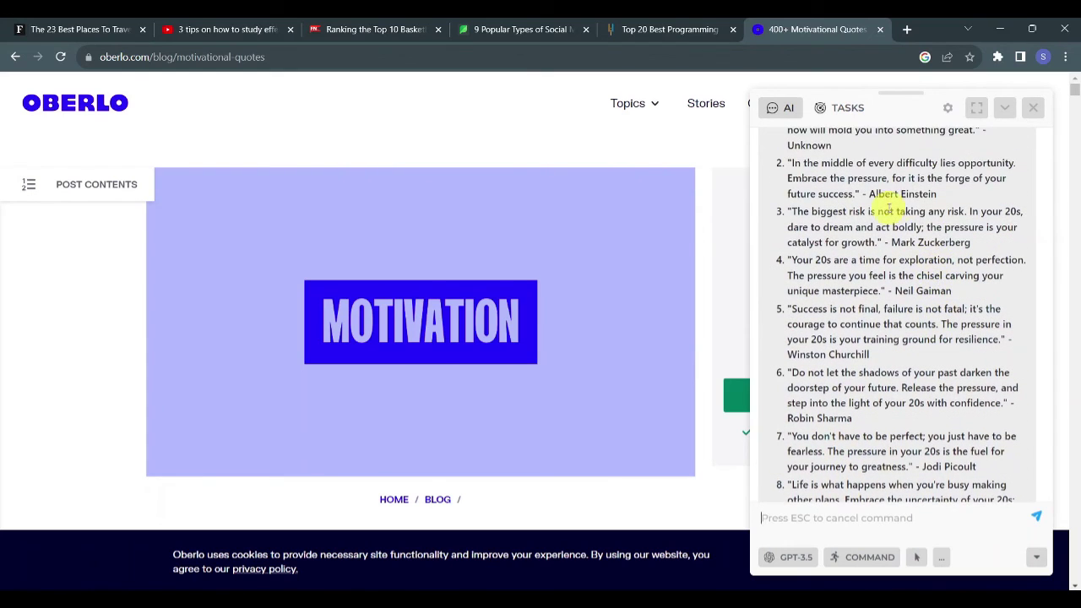
{"action": "scroll", "coordinate": [878, 210], "scroll_direction": "up", "scroll_amount": 2}
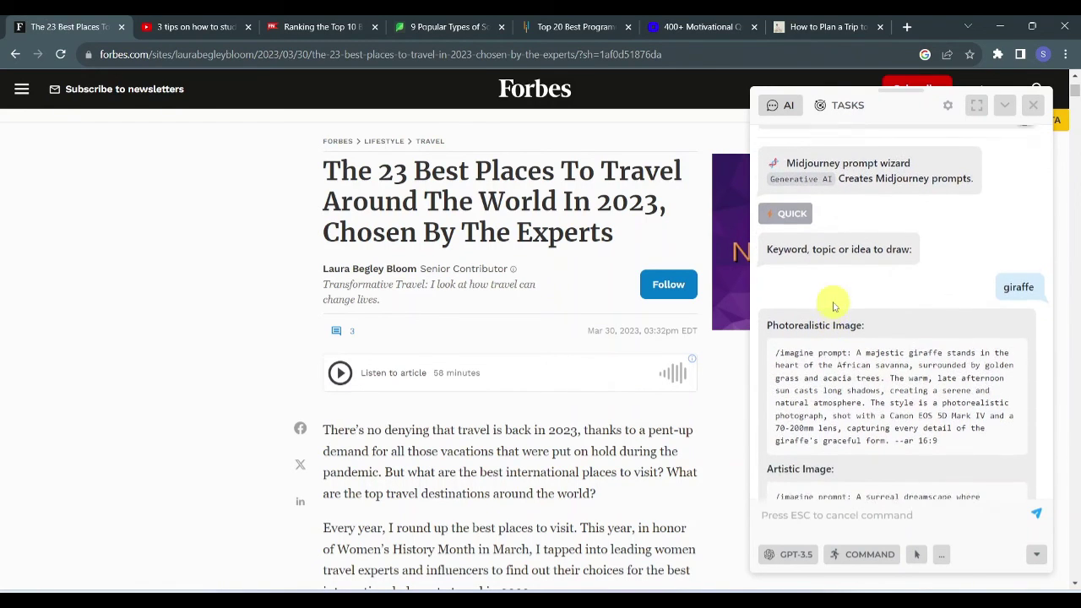
{"action": "scroll", "coordinate": [833, 306], "scroll_direction": "up", "scroll_amount": 1}
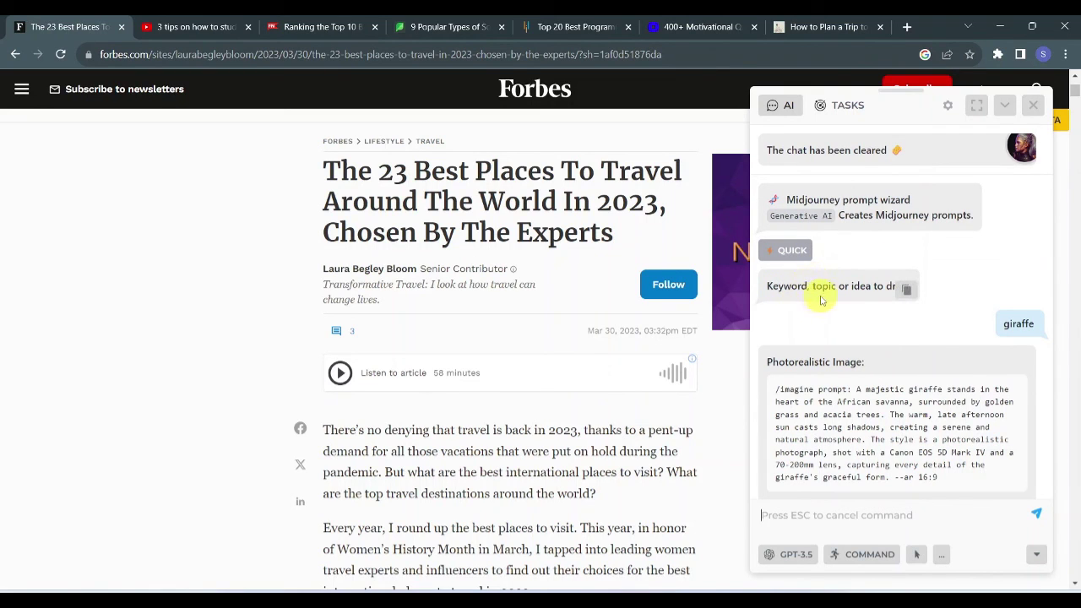
{"action": "scroll", "coordinate": [870, 326], "scroll_direction": "down", "scroll_amount": 1}
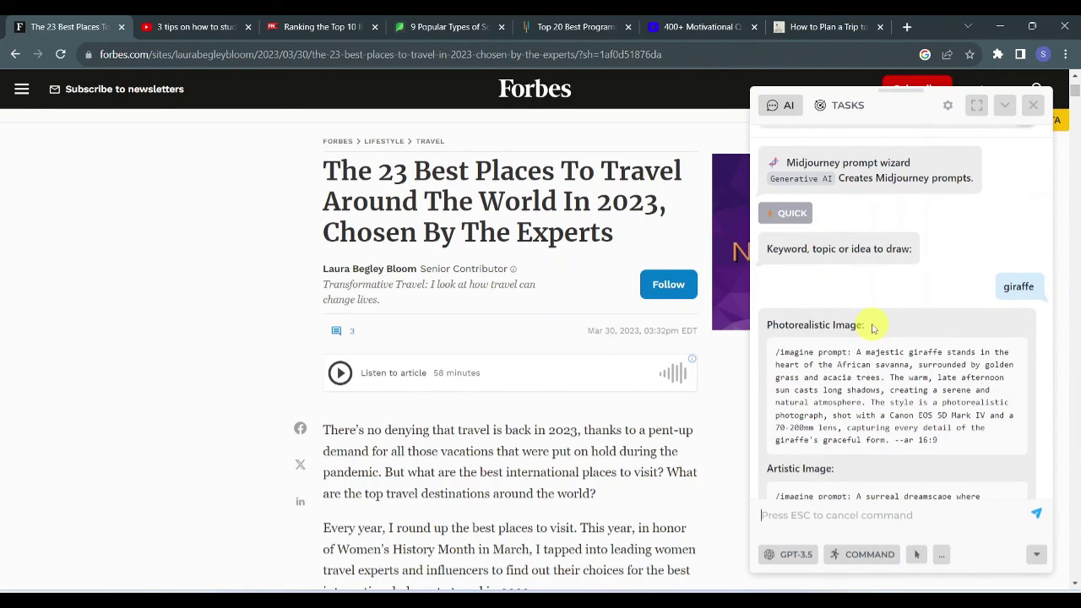
{"action": "scroll", "coordinate": [873, 328], "scroll_direction": "down", "scroll_amount": 1}
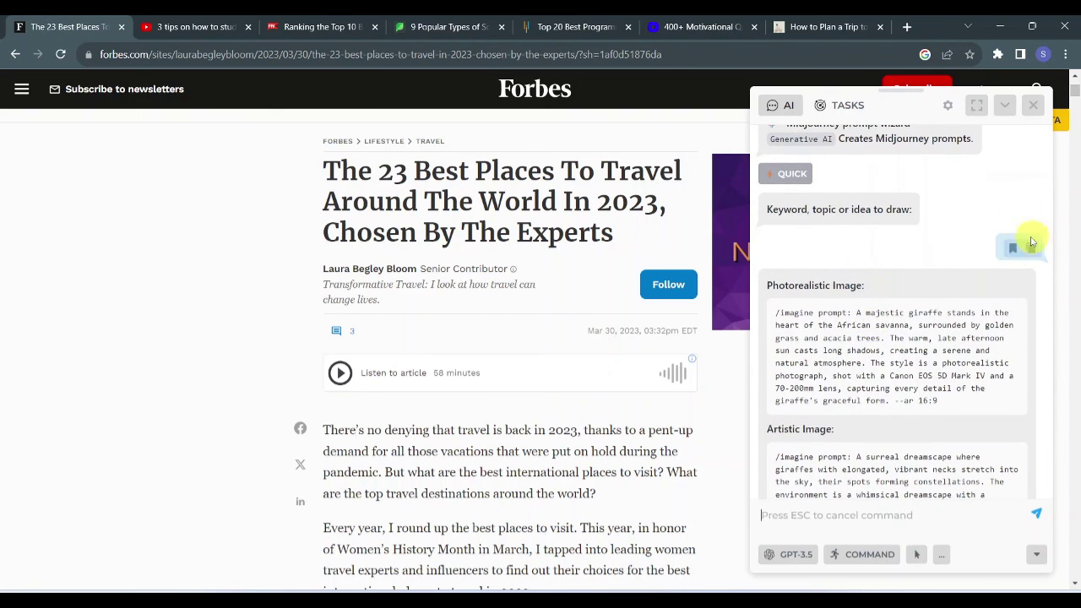
{"action": "scroll", "coordinate": [979, 281], "scroll_direction": "down", "scroll_amount": 1}
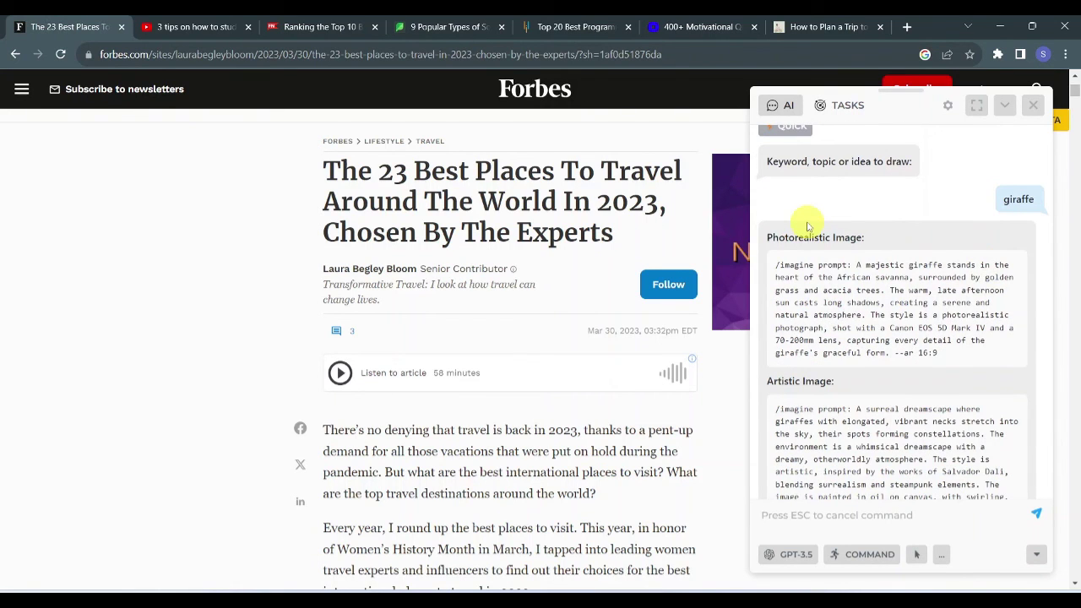
{"action": "scroll", "coordinate": [806, 226], "scroll_direction": "down", "scroll_amount": 1}
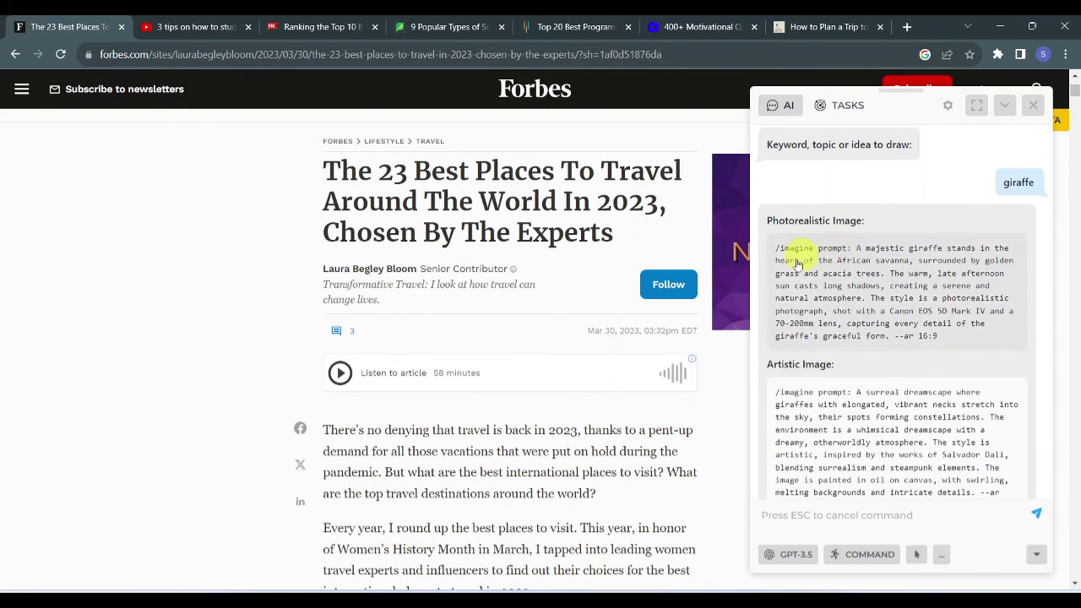
{"action": "scroll", "coordinate": [898, 239], "scroll_direction": "down", "scroll_amount": 3}
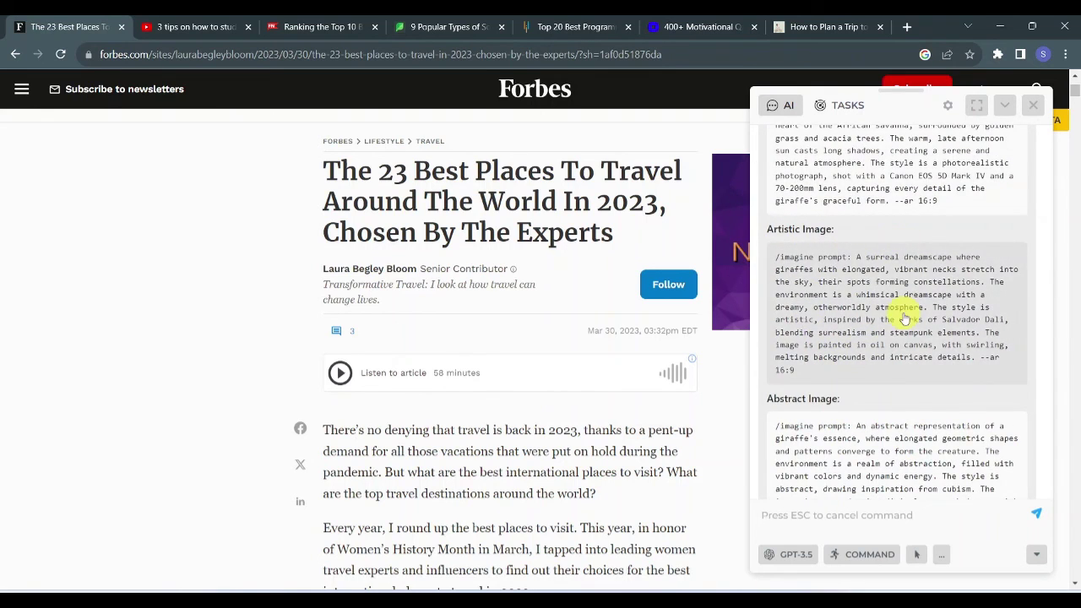
{"action": "scroll", "coordinate": [900, 310], "scroll_direction": "down", "scroll_amount": 3}
{"action": "scroll", "coordinate": [827, 380], "scroll_direction": "down", "scroll_amount": 5}
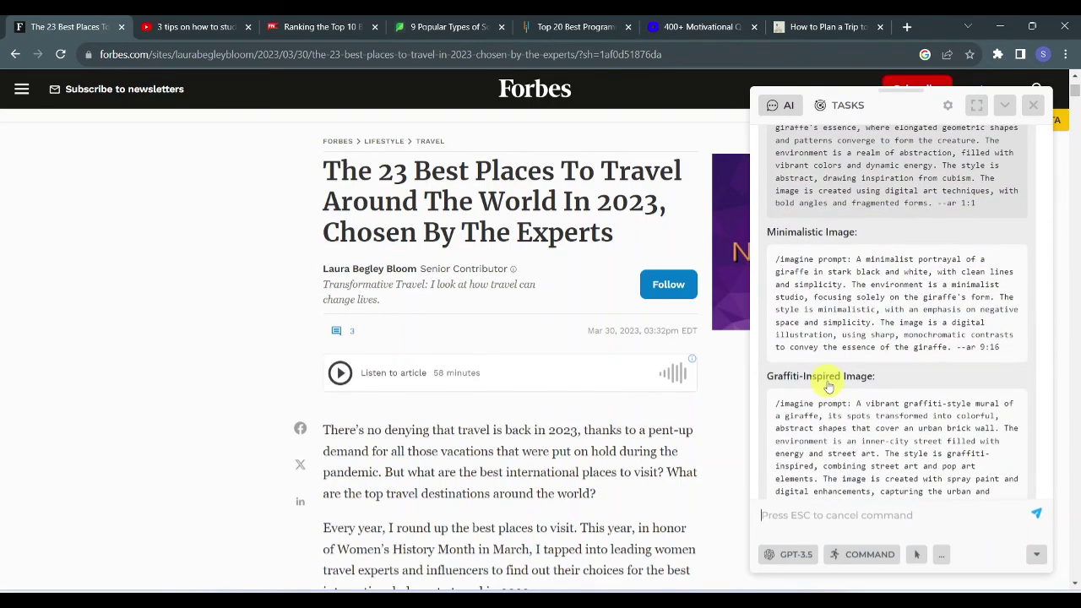
{"action": "scroll", "coordinate": [823, 381], "scroll_direction": "down", "scroll_amount": 4}
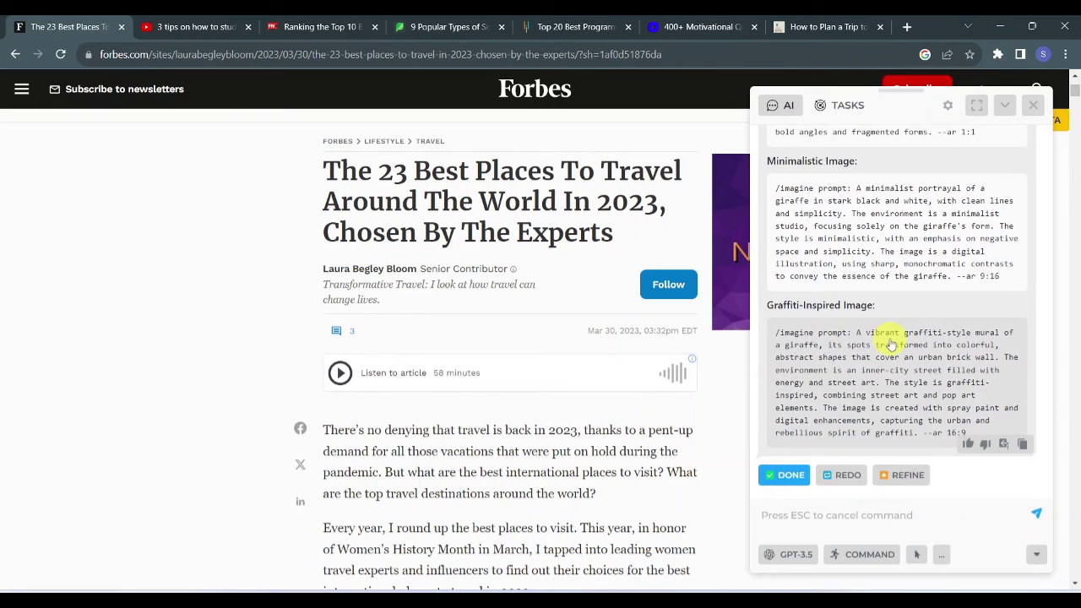
{"action": "scroll", "coordinate": [891, 344], "scroll_direction": "up", "scroll_amount": 8}
{"action": "scroll", "coordinate": [891, 345], "scroll_direction": "up", "scroll_amount": 6}
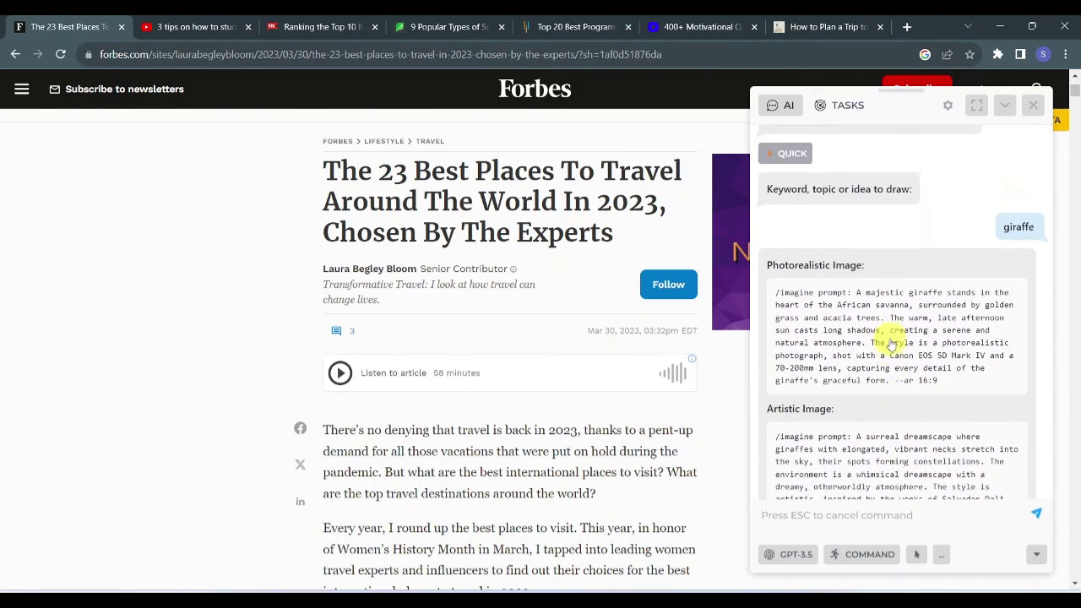
{"action": "scroll", "coordinate": [832, 320], "scroll_direction": "down", "scroll_amount": 10}
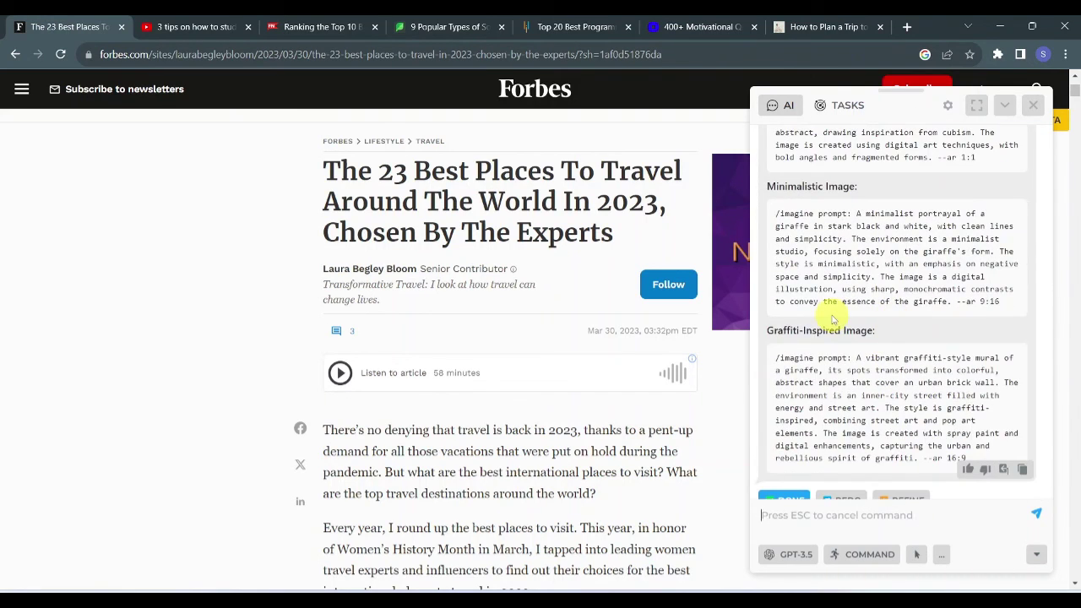
{"action": "scroll", "coordinate": [832, 319], "scroll_direction": "up", "scroll_amount": 5}
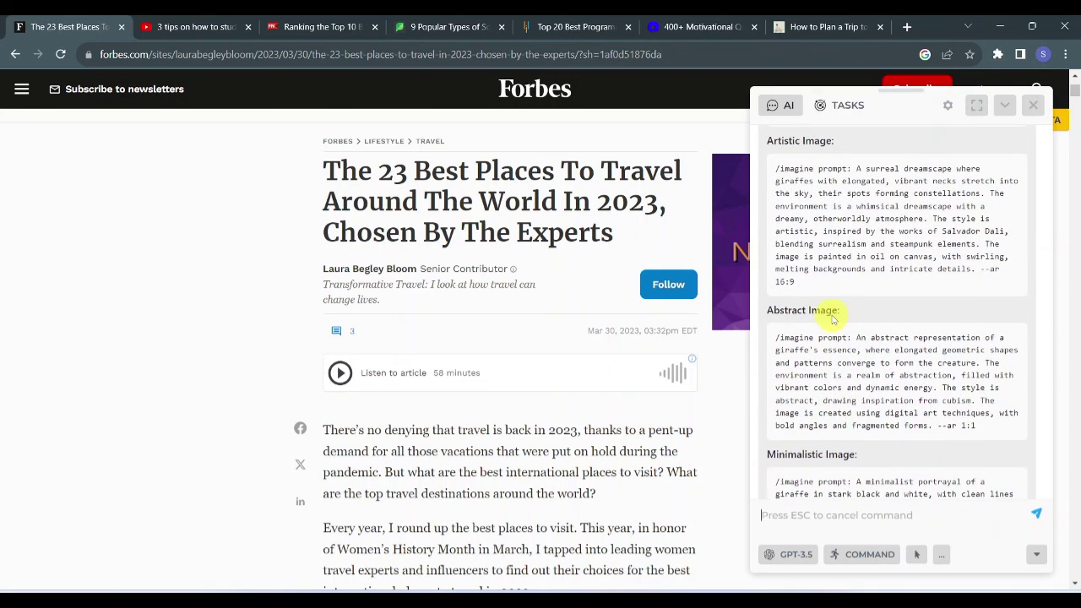
{"action": "scroll", "coordinate": [832, 319], "scroll_direction": "up", "scroll_amount": 3}
{"action": "scroll", "coordinate": [832, 317], "scroll_direction": "up", "scroll_amount": 2}
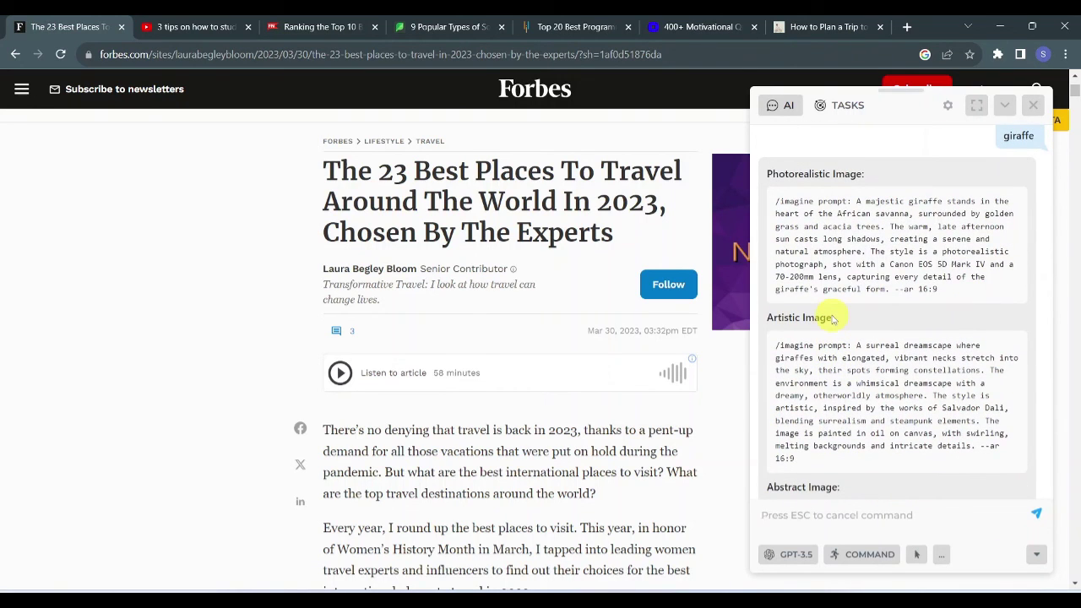
{"action": "scroll", "coordinate": [832, 319], "scroll_direction": "up", "scroll_amount": 1}
{"action": "scroll", "coordinate": [832, 318], "scroll_direction": "up", "scroll_amount": 3}
{"action": "scroll", "coordinate": [832, 319], "scroll_direction": "down", "scroll_amount": 5}
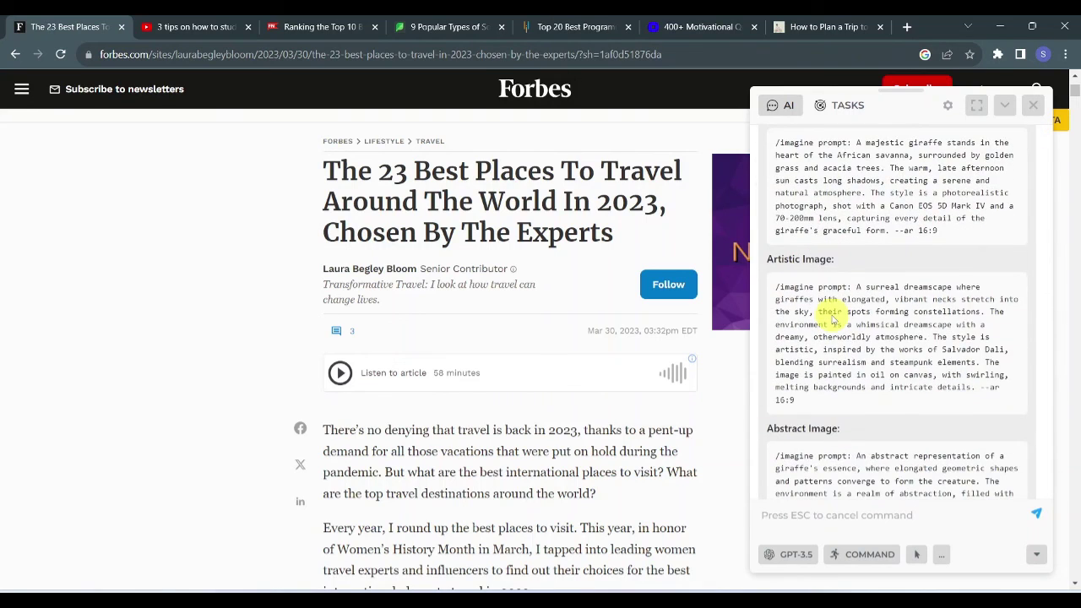